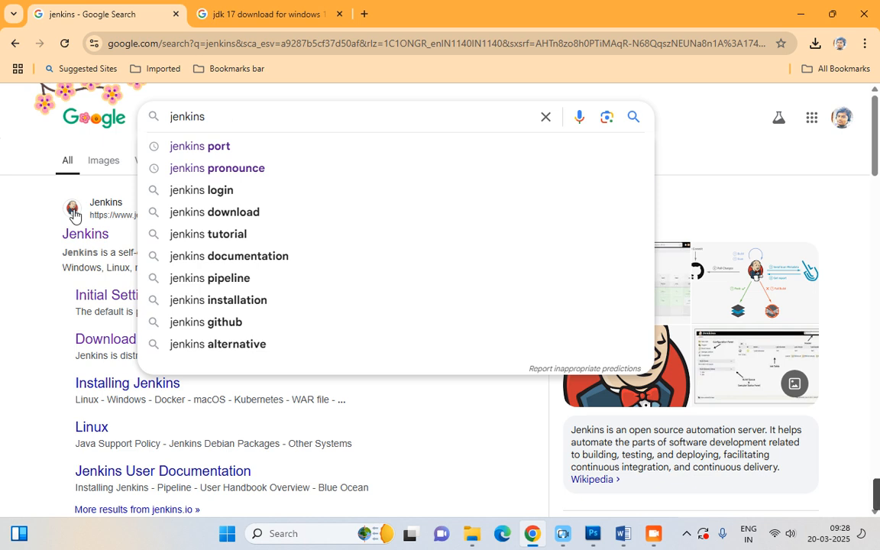
# Open the official Jenkins website from the search results in a separate tab and go to its download page
pyautogui.click(25, 179)
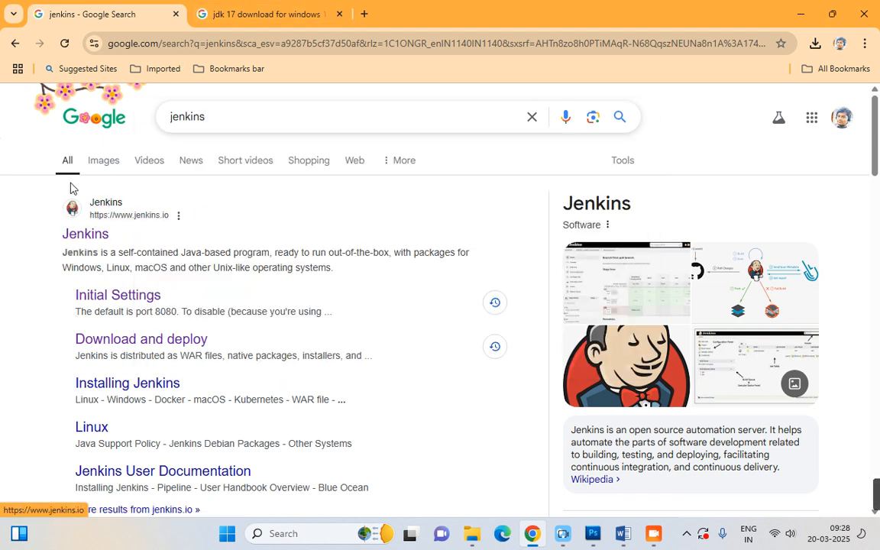
pyautogui.middleClick(84, 239)
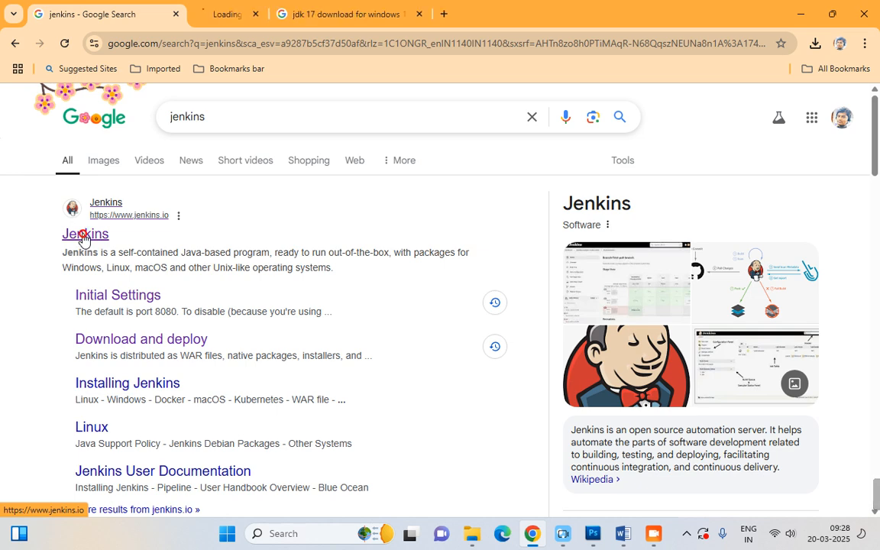
pyautogui.click(245, 15)
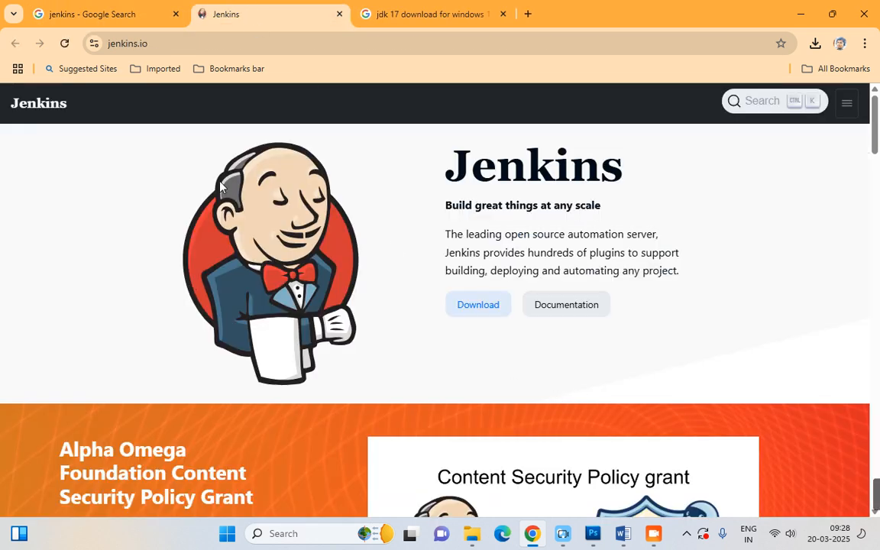
pyautogui.click(473, 305)
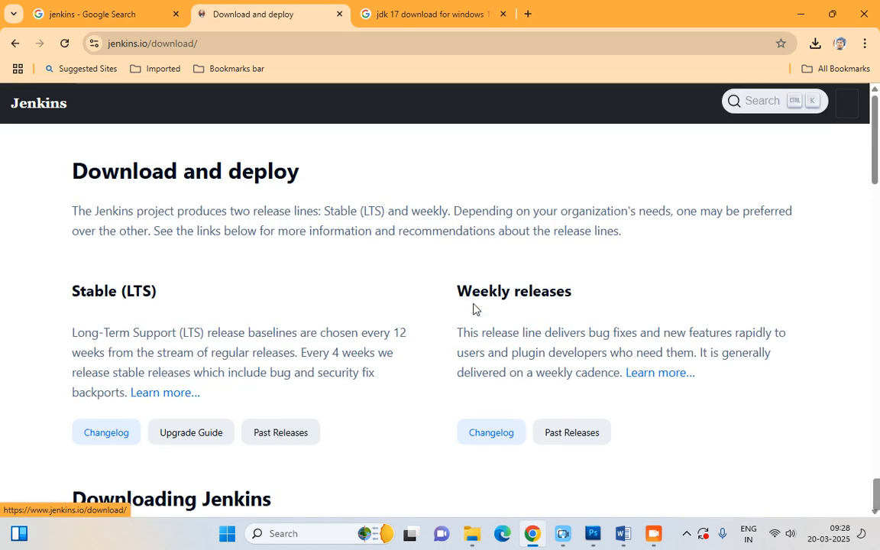
# Examine the Jenkins 2.492.2 LTS and 2.502 weekly package lists for the available operating systems
pyautogui.scroll(-6, 258, 209)
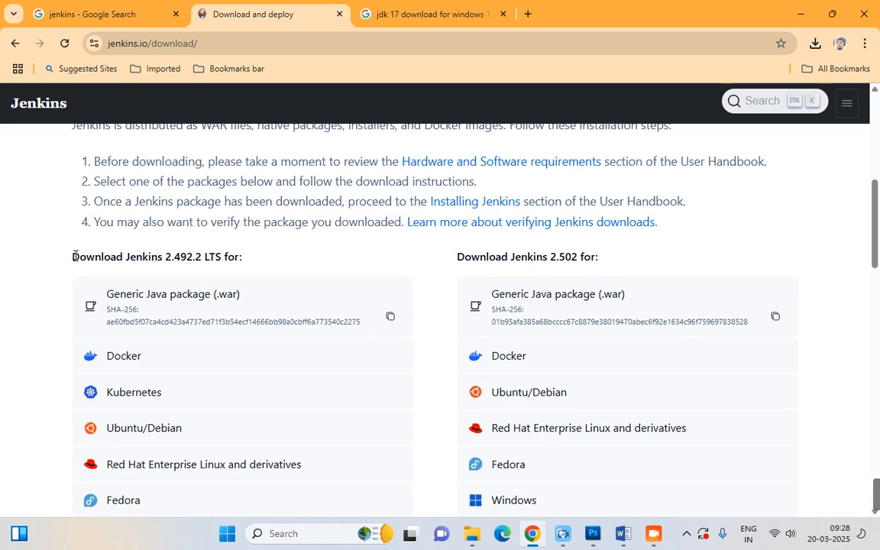
pyautogui.moveTo(73, 256); pyautogui.dragTo(617, 256)
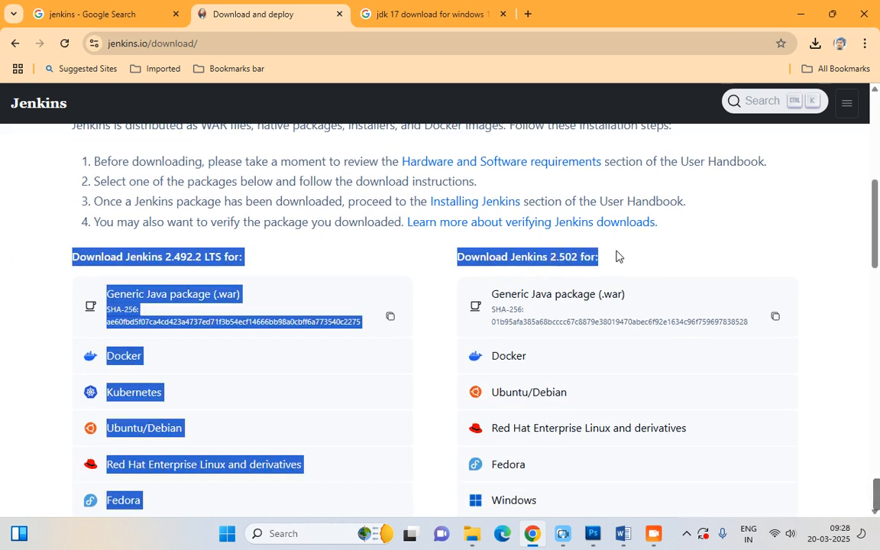
pyautogui.click(620, 261)
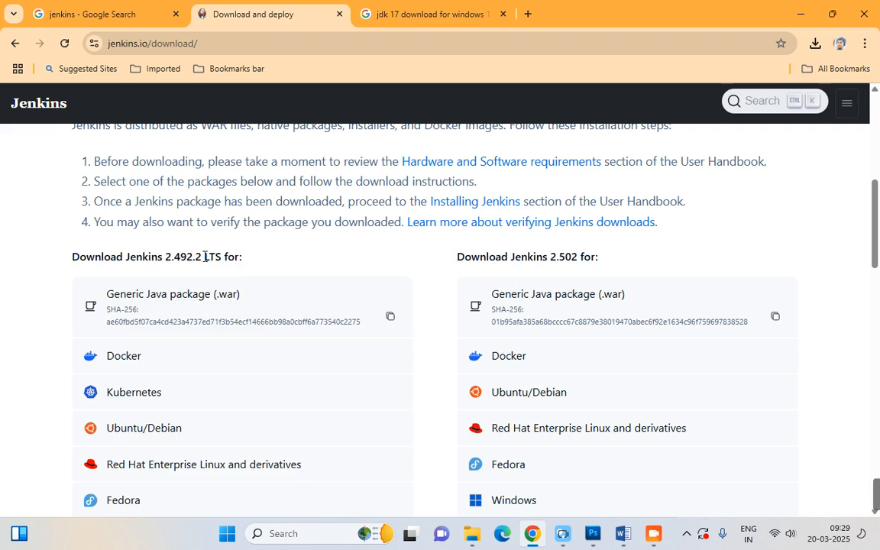
pyautogui.moveTo(205, 256); pyautogui.dragTo(227, 259)
pyautogui.click(233, 260)
pyautogui.scroll(-2, 260, 313)
pyautogui.scroll(1, 176, 309)
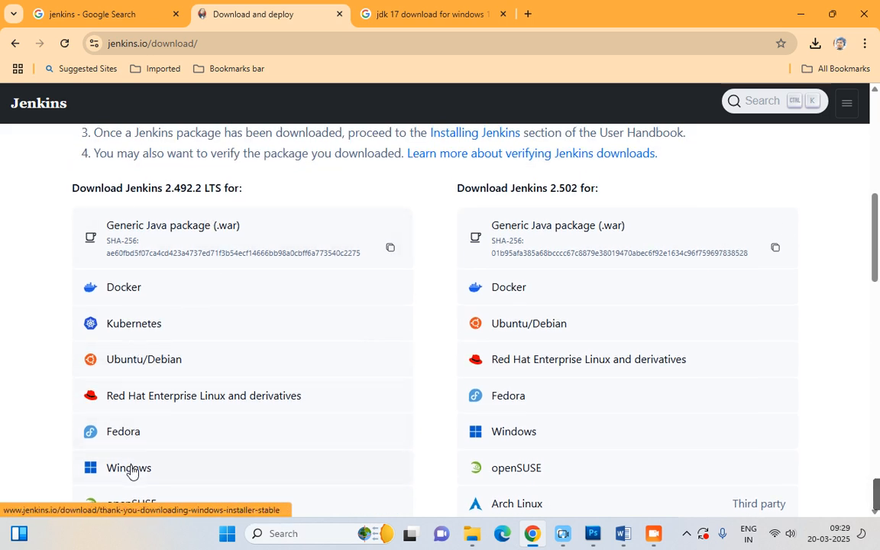
pyautogui.scroll(-1, 164, 324)
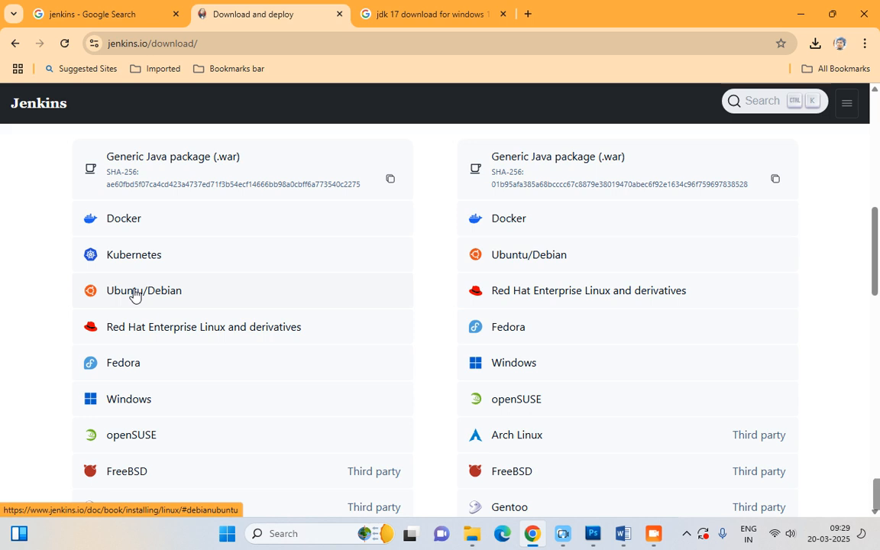
pyautogui.scroll(-2, 171, 407)
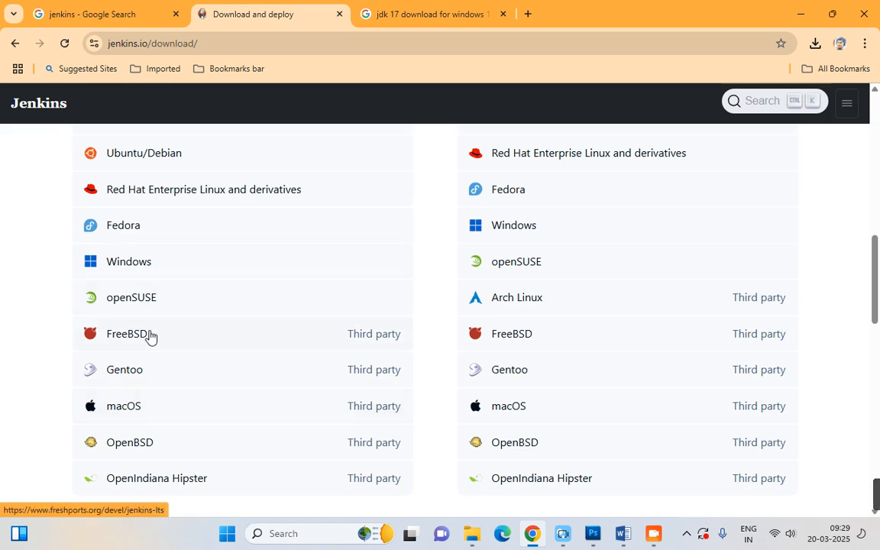
pyautogui.scroll(1, 151, 337)
pyautogui.scroll(2, 152, 330)
pyautogui.scroll(-2, 157, 374)
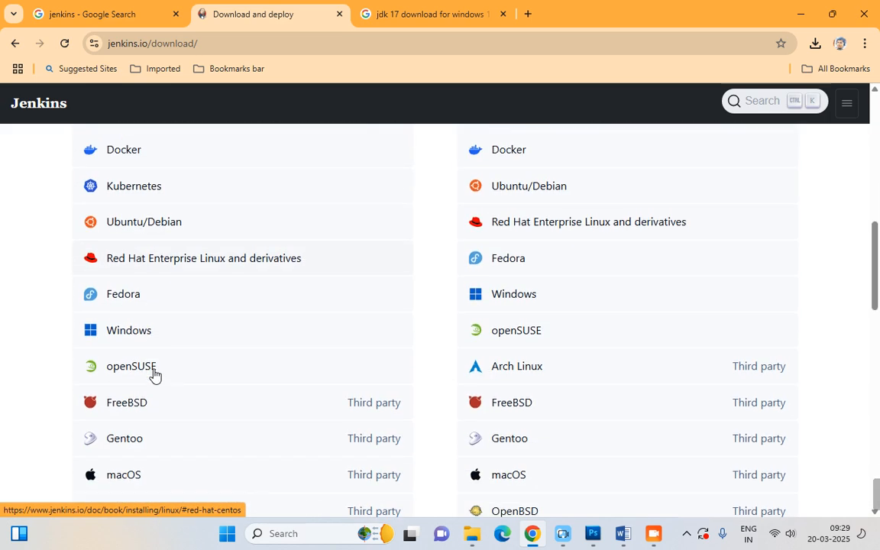
# Start downloading the Windows installer of Jenkins 2.492.2 LTS and cancel the running download
pyautogui.click(127, 330)
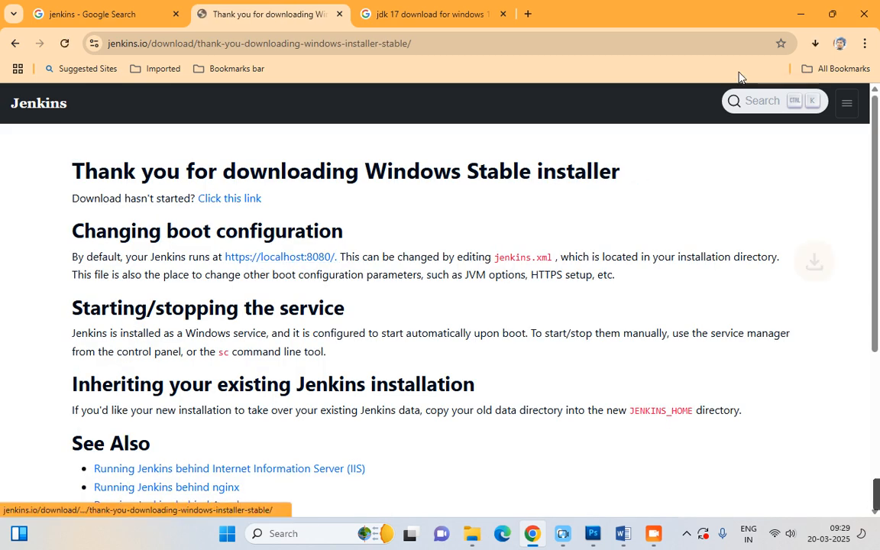
pyautogui.click(816, 45)
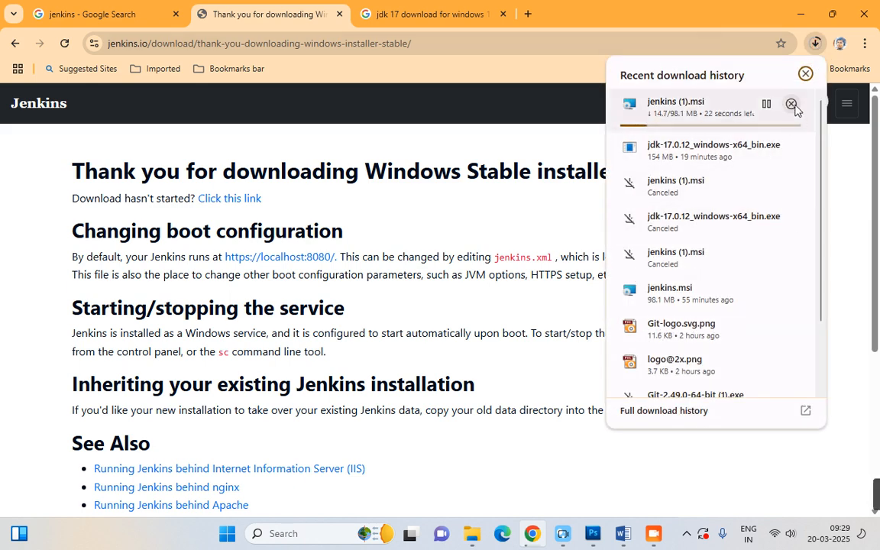
pyautogui.click(789, 102)
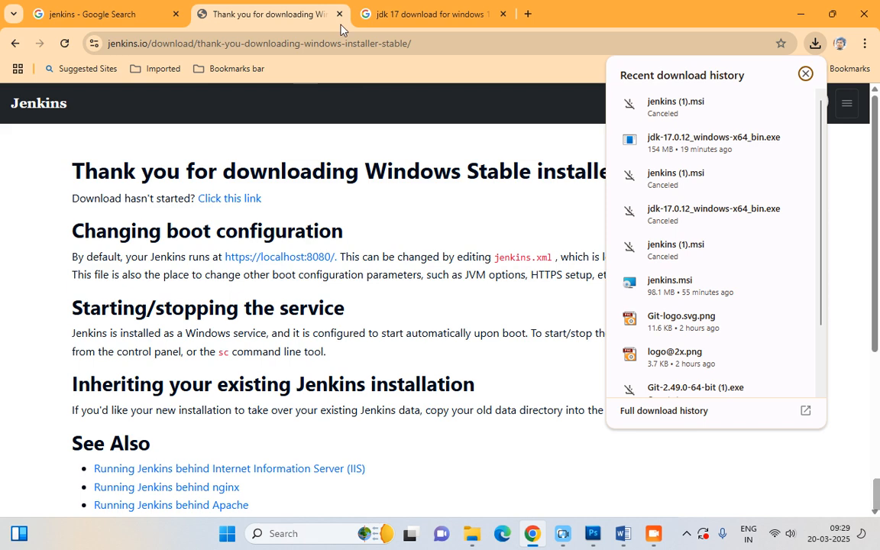
# Search for "jdk 17 download for windows 11" and open Oracle's Java SE 17 Archive Downloads page in a separate tab
pyautogui.click(407, 14)
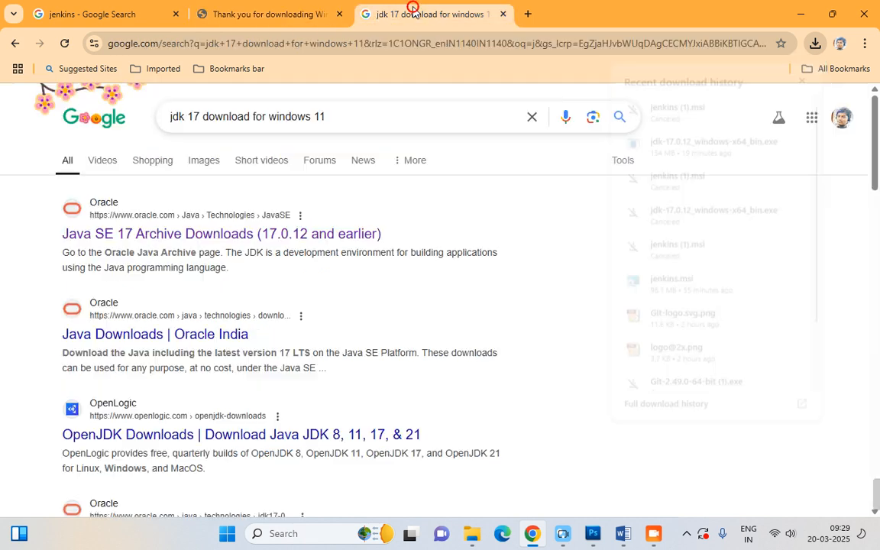
pyautogui.click(168, 117)
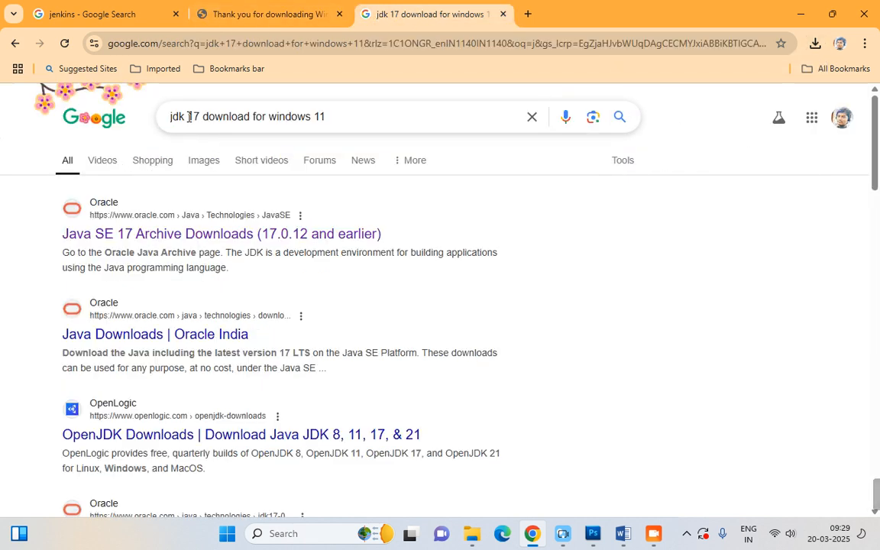
pyautogui.click(188, 117)
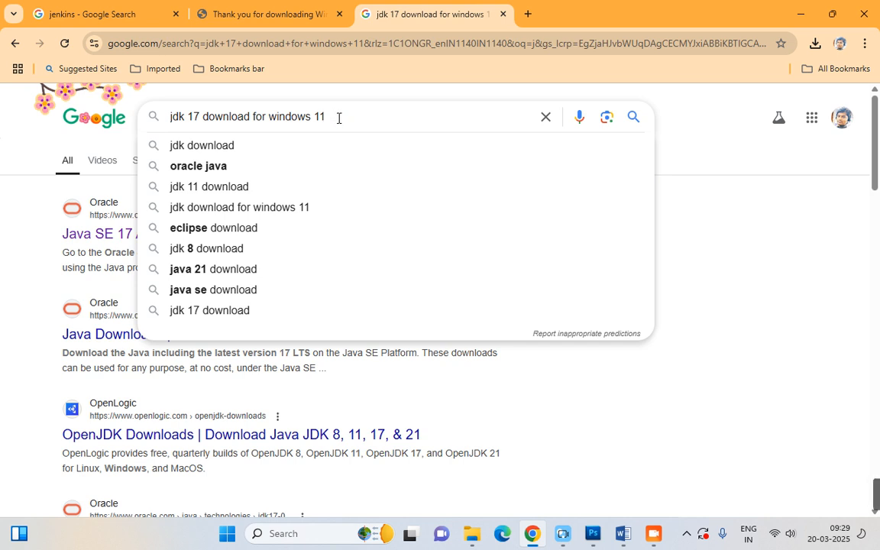
pyautogui.press('Return')
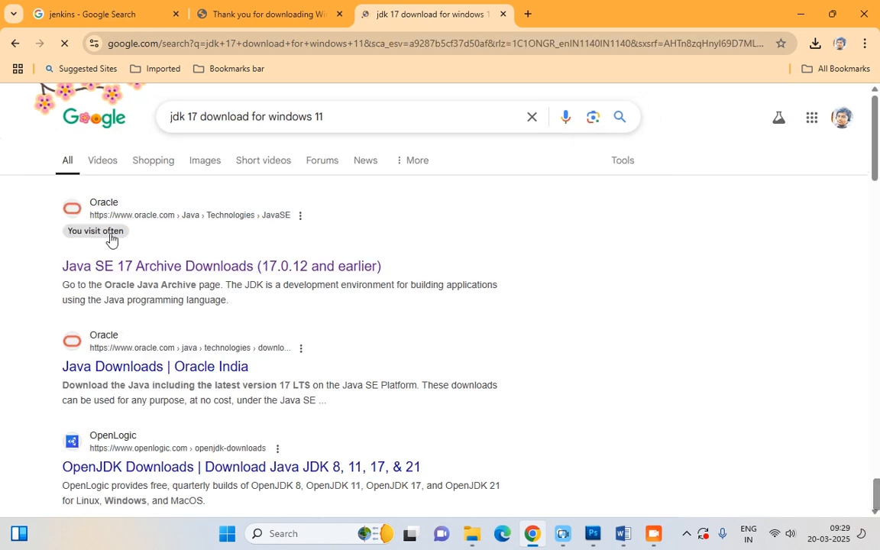
pyautogui.middleClick(185, 269)
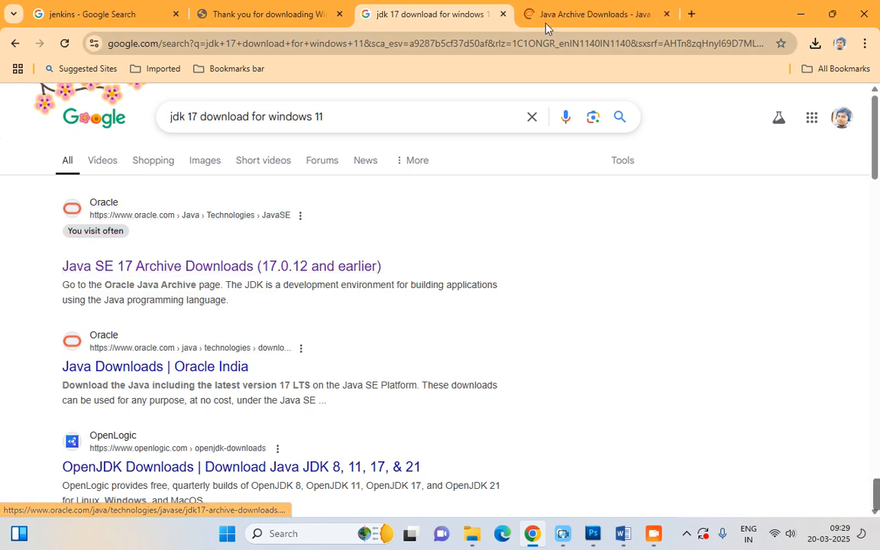
pyautogui.click(569, 15)
# Start downloading the JDK 17.0.12 Windows x64 Installer (.exe) from the archive list and cancel the running download
pyautogui.scroll(-5, 333, 206)
pyautogui.scroll(5, 300, 328)
pyautogui.scroll(-10, 283, 311)
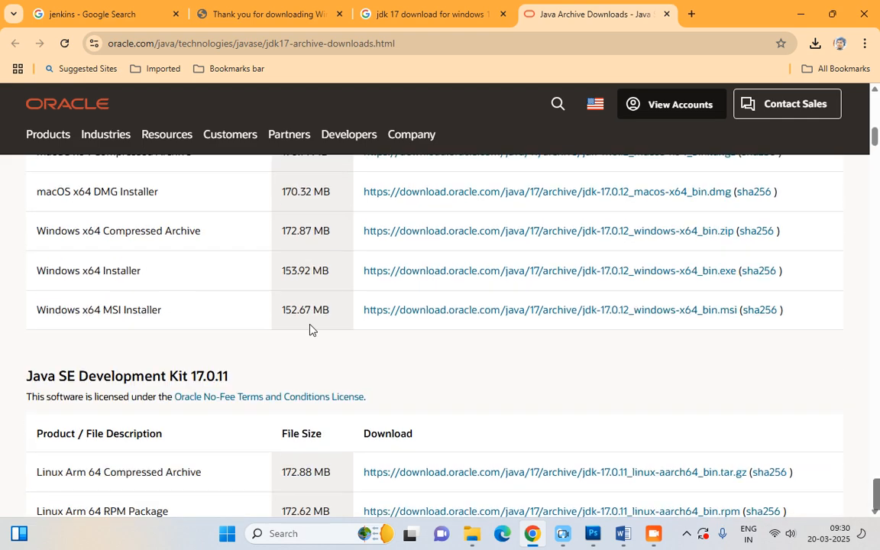
pyautogui.scroll(5, 246, 336)
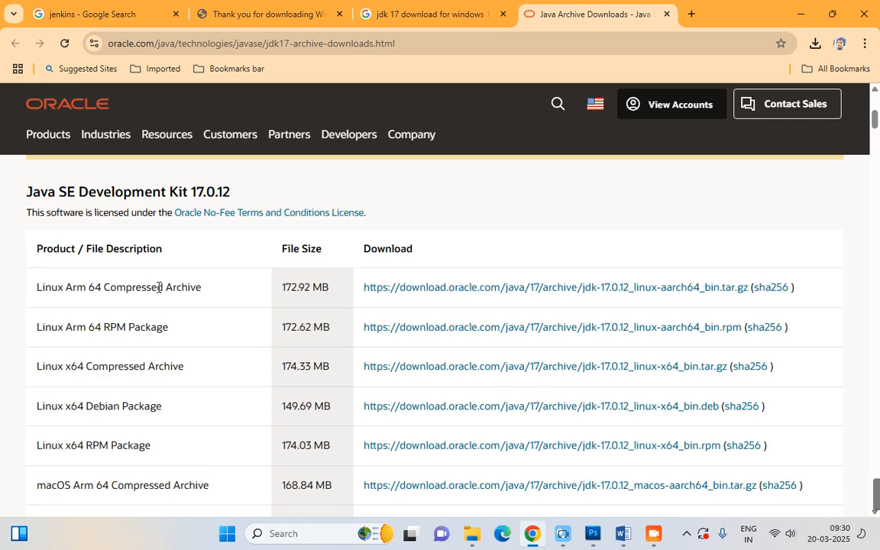
pyautogui.scroll(-4, 229, 374)
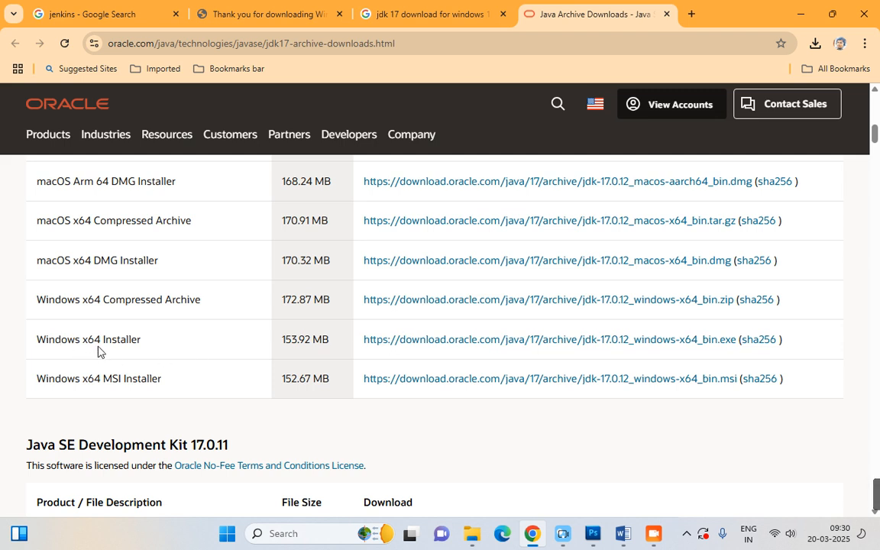
pyautogui.moveTo(83, 339); pyautogui.dragTo(142, 341)
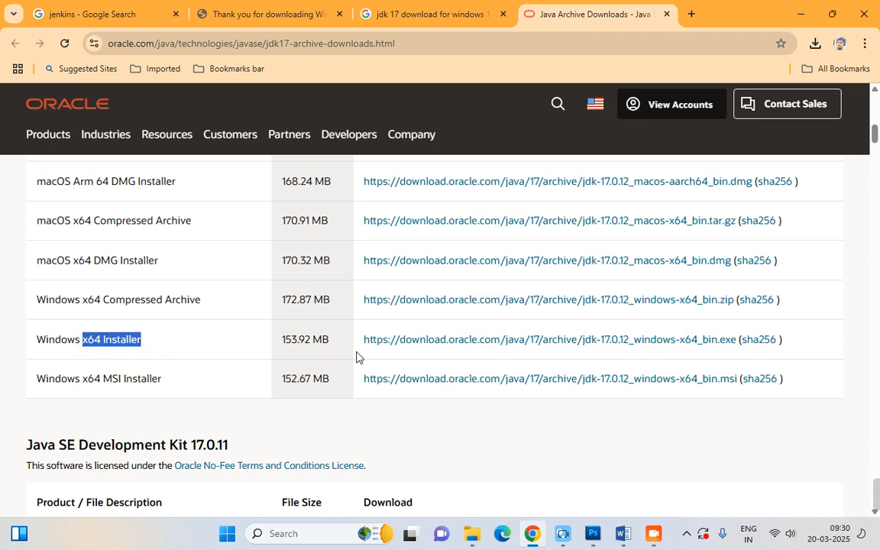
pyautogui.click(617, 345)
pyautogui.click(815, 43)
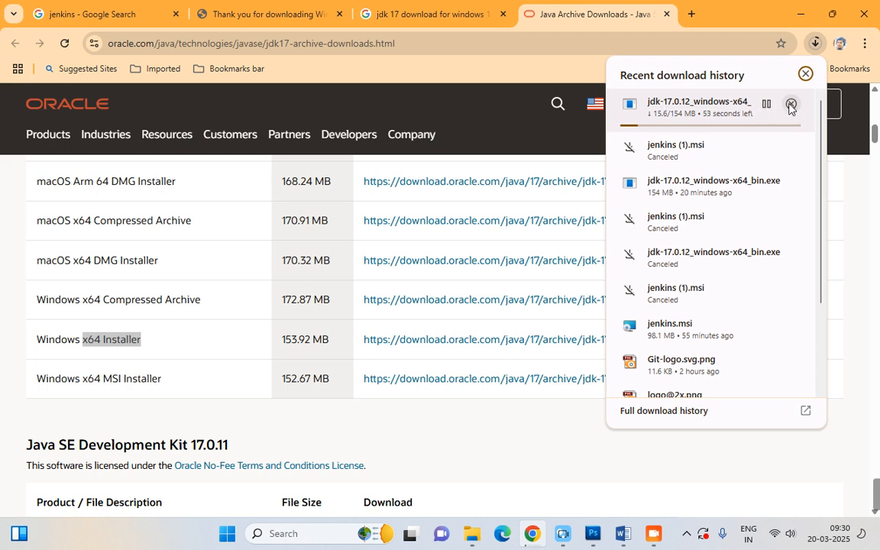
pyautogui.click(791, 107)
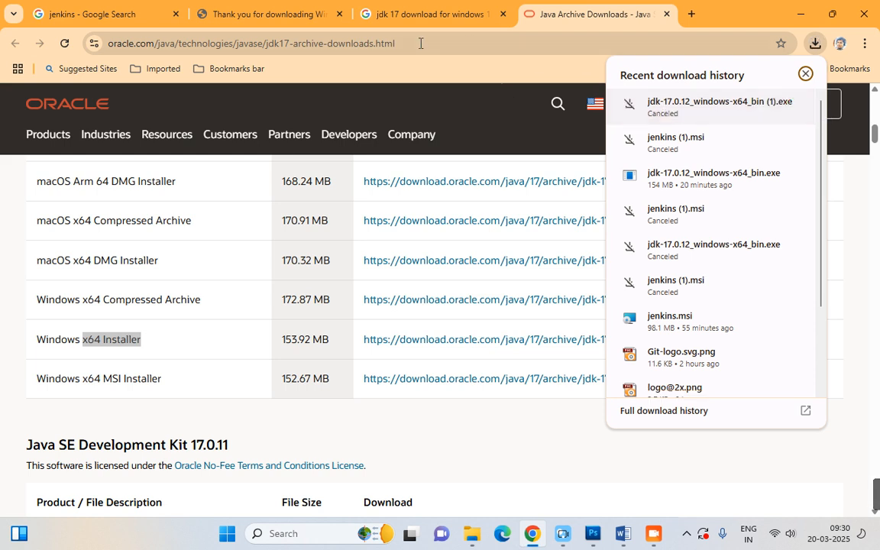
# Copy jdk-17.0.12_windows-x64_bin.exe and jenkins.msi from the Downloads folder to the desktop in File Explorer
pyautogui.click(799, 17)
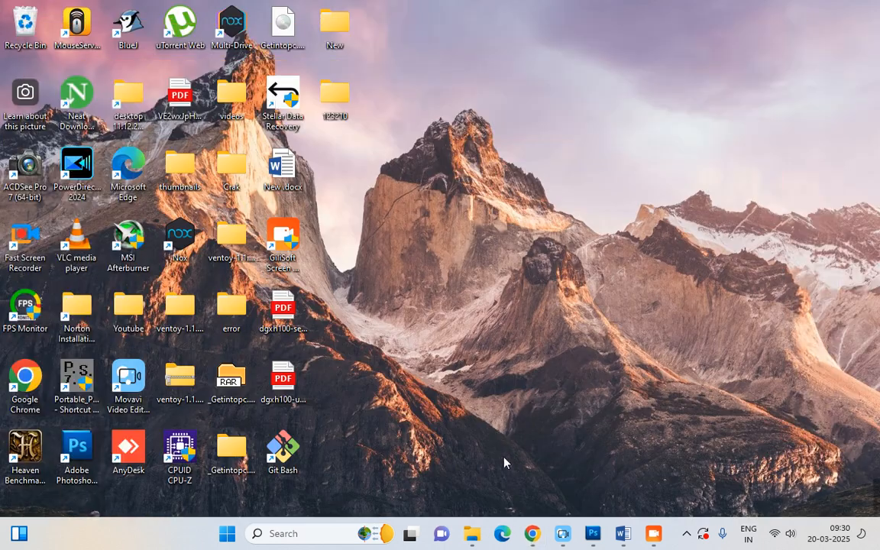
pyautogui.click(472, 535)
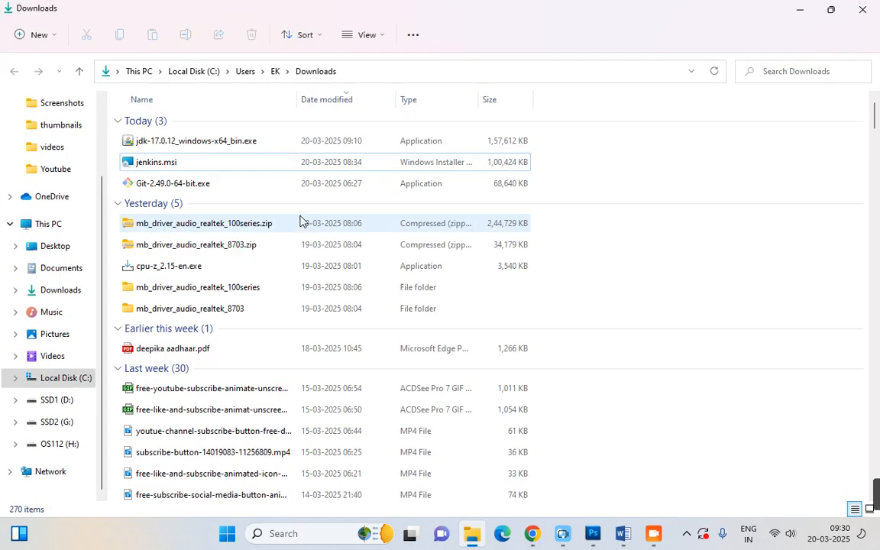
pyautogui.click(170, 141)
pyautogui.keyDown('ctrl'); pyautogui.click(175, 162); pyautogui.keyUp('ctrl')
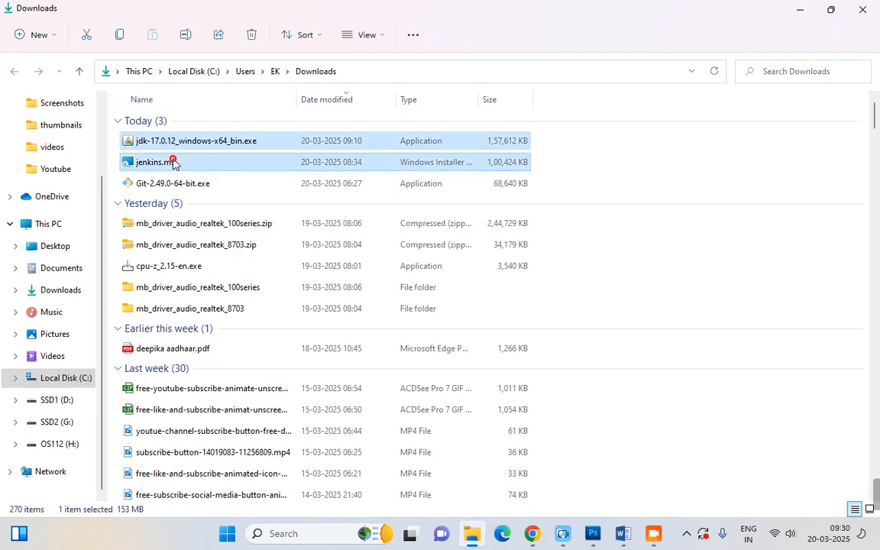
pyautogui.click(799, 9)
pyautogui.hotkey('ctrl', 'v')
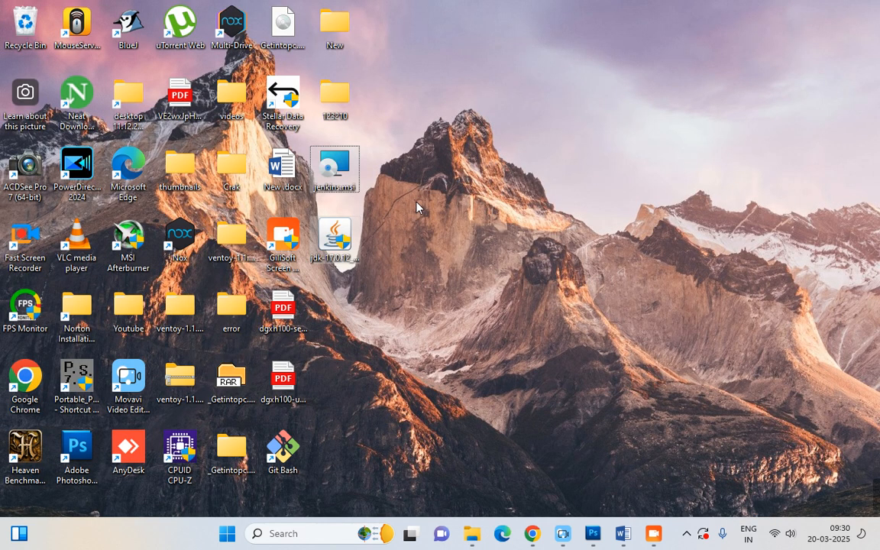
# Launch the jdk-17.0.12_windows-x64_bin.exe installer from the desktop
pyautogui.click(341, 248)
pyautogui.doubleClick(342, 248)
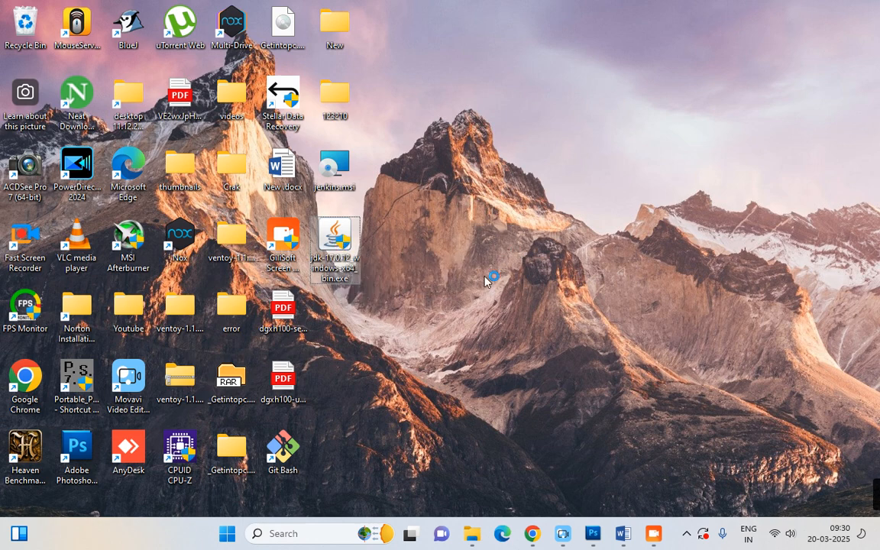
pyautogui.rightClick(498, 233)
pyautogui.click(546, 286)
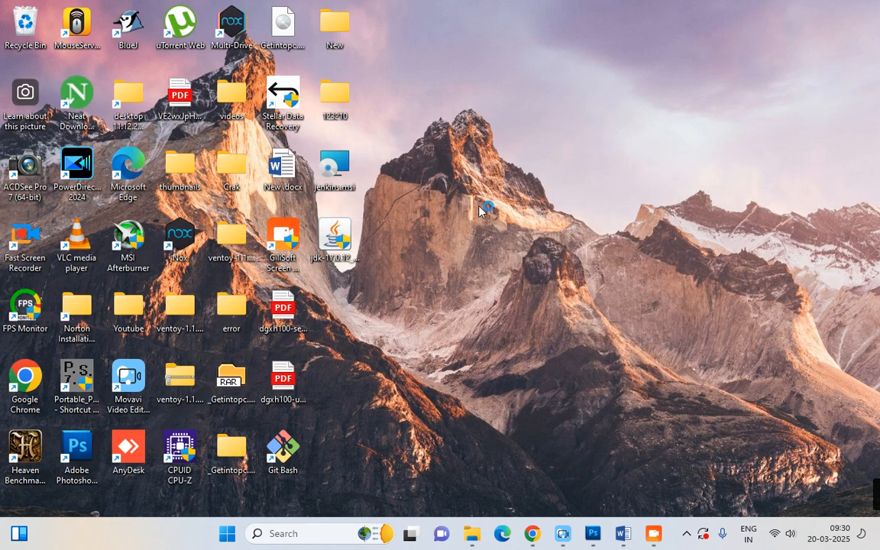
pyautogui.rightClick(481, 206)
pyautogui.click(525, 260)
pyautogui.click(343, 248)
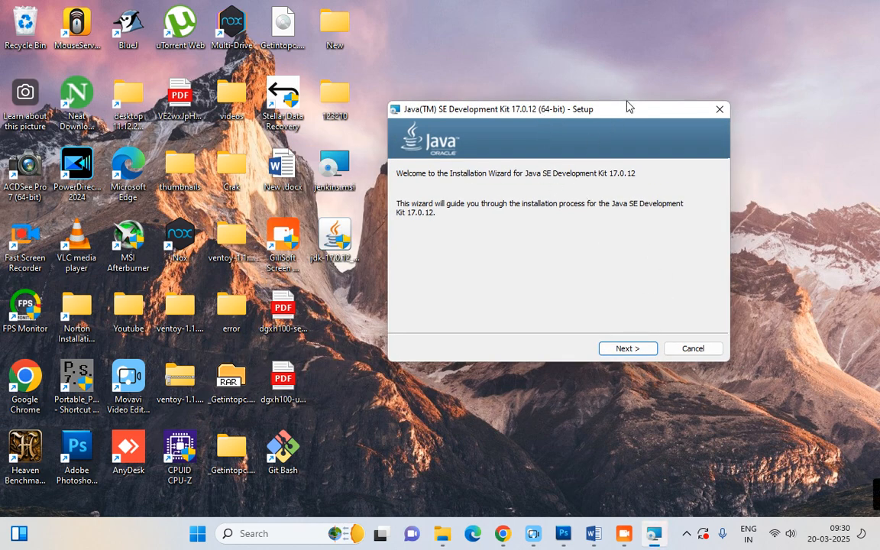
# Install Java SE Development Kit 17.0.12 into the default folder C:\Program Files\Java\jdk-17\ and close the wizard
pyautogui.click(631, 349)
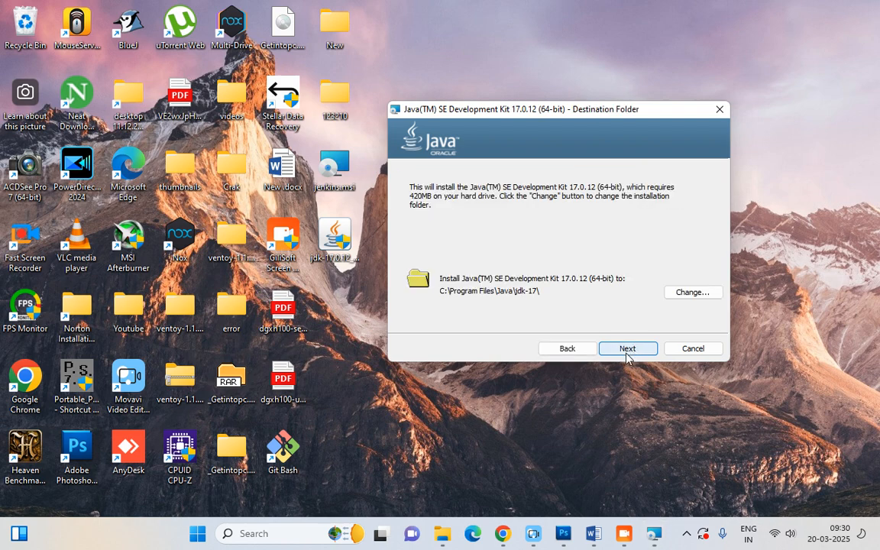
pyautogui.click(626, 348)
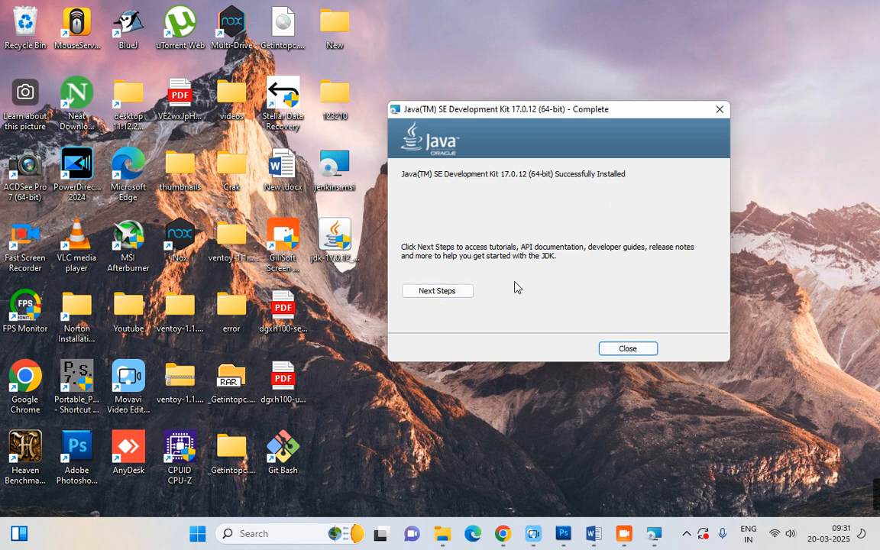
pyautogui.click(645, 349)
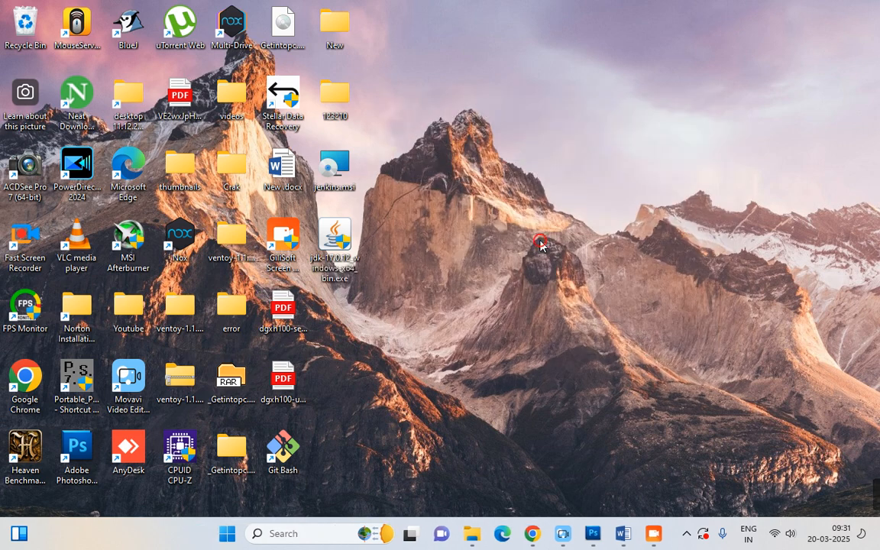
# Launch jenkins.msi from the desktop and accept the default destination folder C:\Program Files\Jenkins\
pyautogui.doubleClick(343, 175)
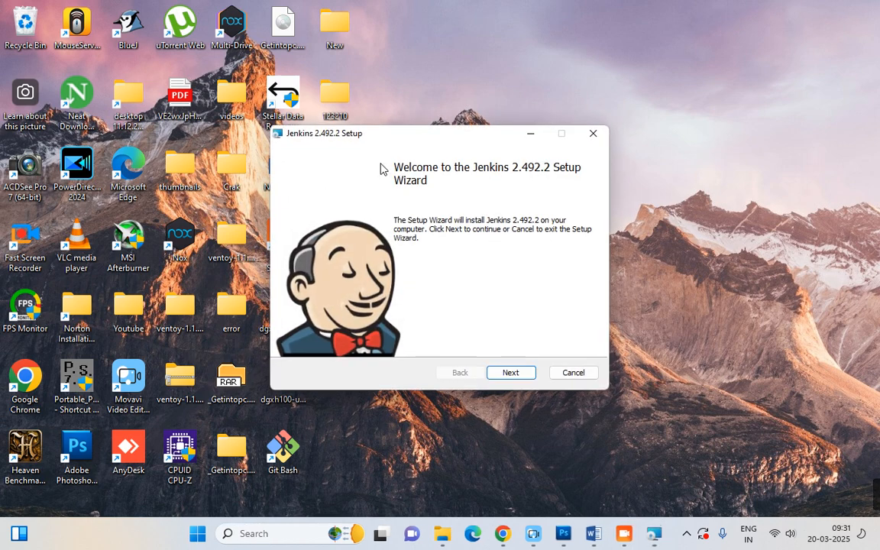
pyautogui.moveTo(394, 145); pyautogui.dragTo(520, 129)
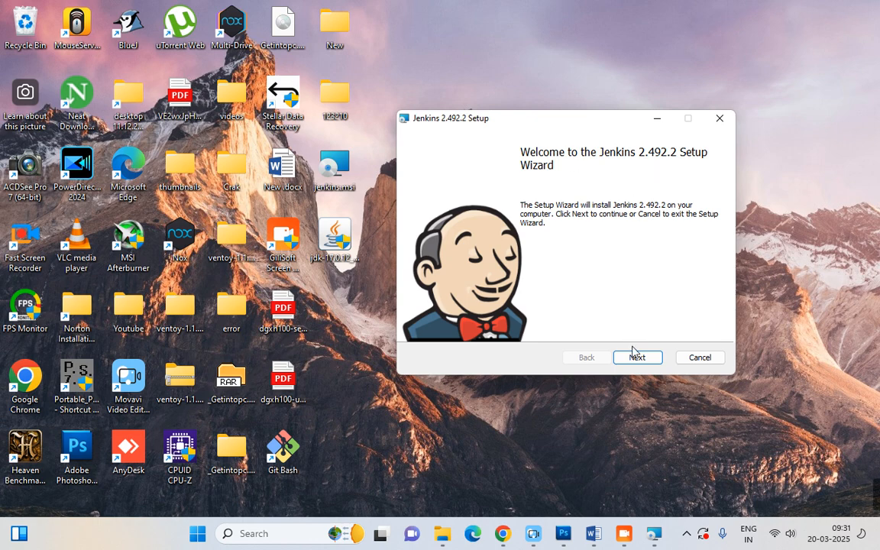
pyautogui.click(636, 357)
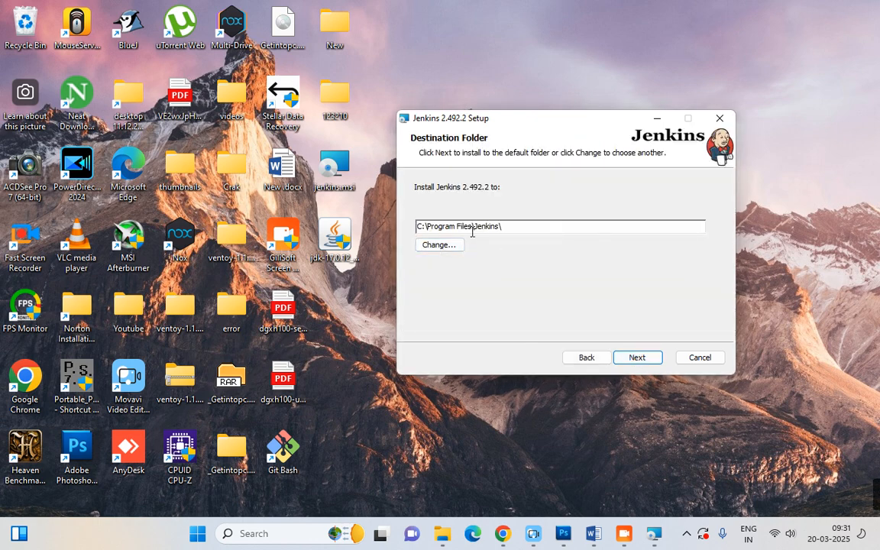
pyautogui.click(646, 359)
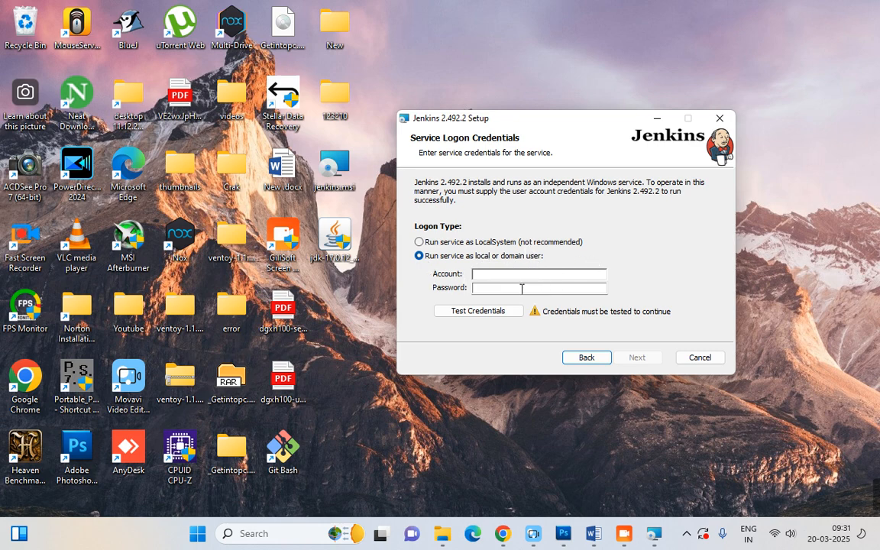
# Set the Jenkins service to run as LocalSystem, then test and accept port 8080
pyautogui.click(428, 243)
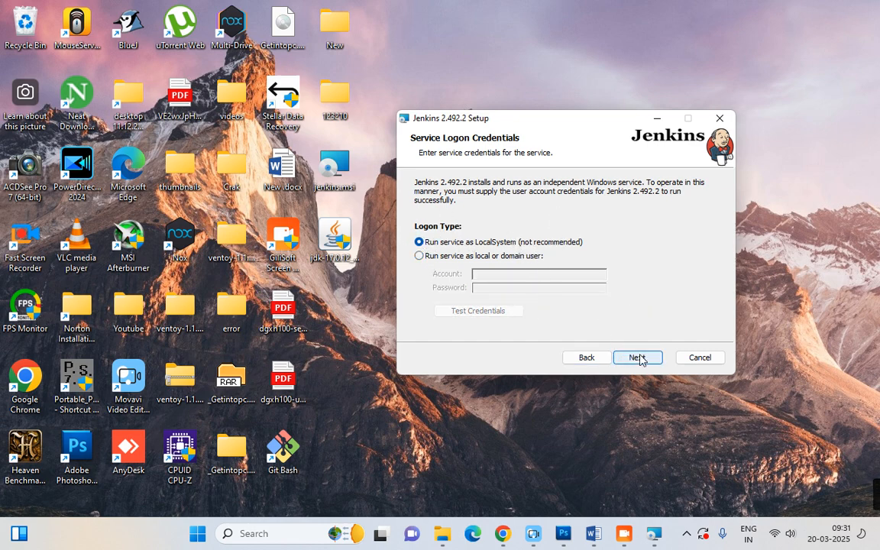
pyautogui.click(638, 358)
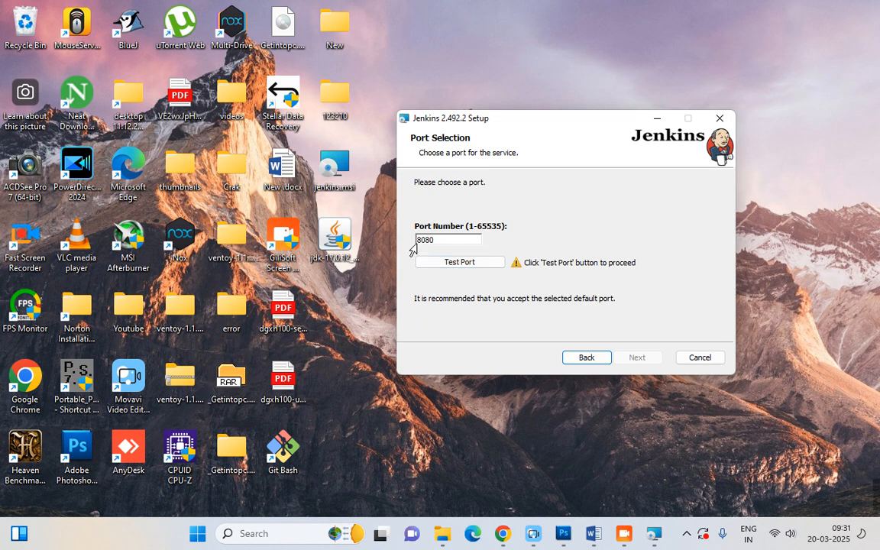
pyautogui.click(473, 263)
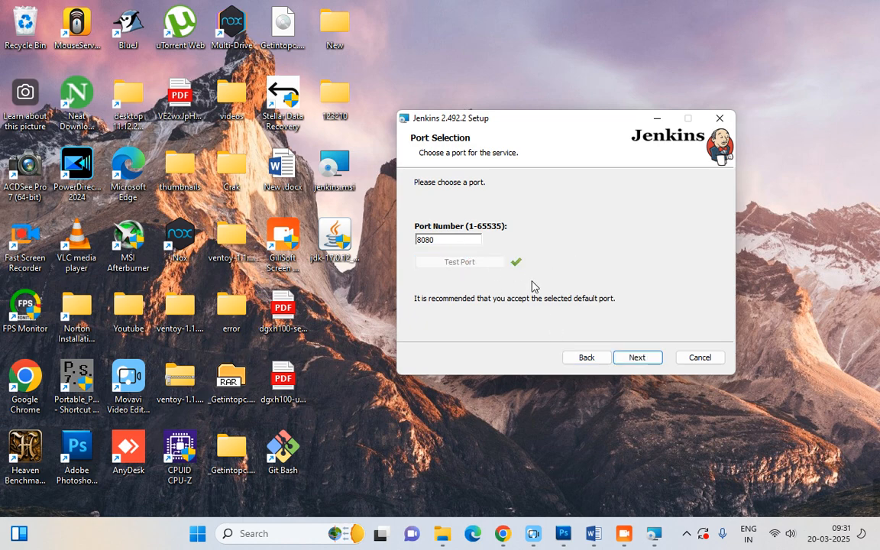
pyautogui.doubleClick(444, 241)
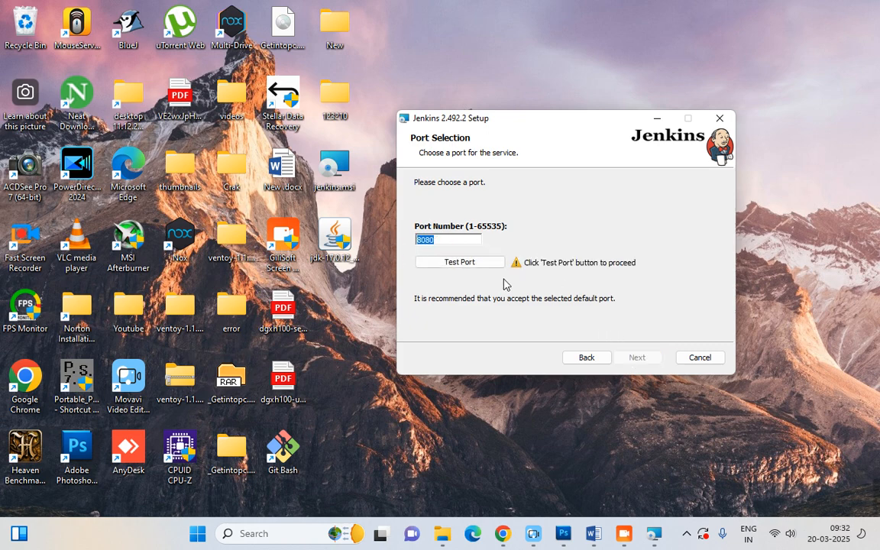
pyautogui.click(471, 265)
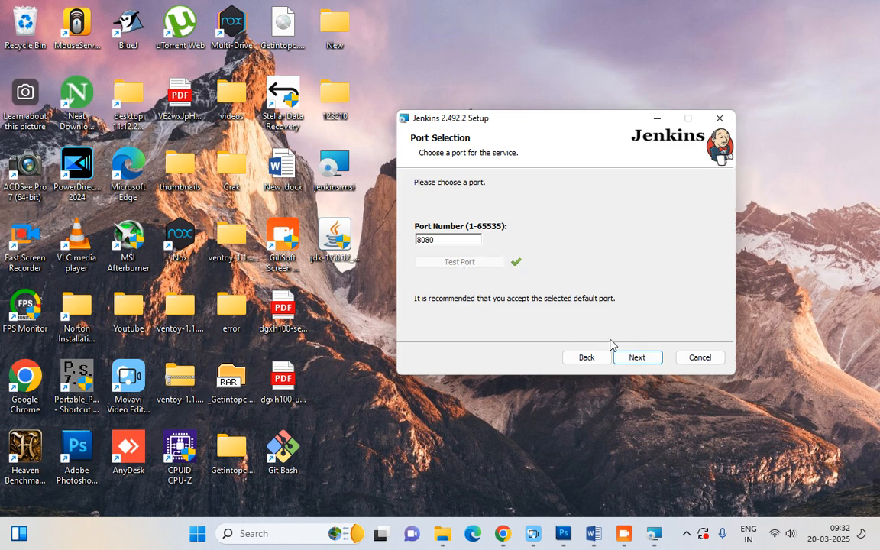
pyautogui.click(638, 358)
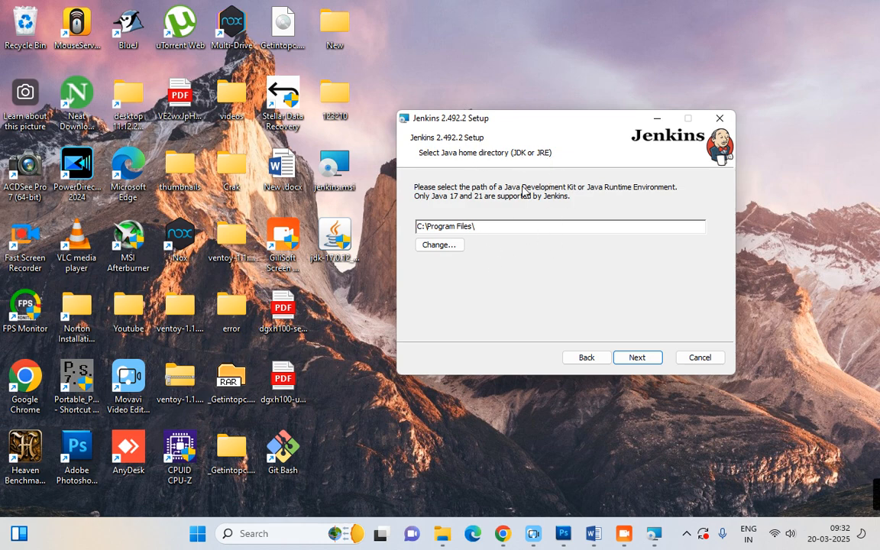
# Try to continue with C:\Program Files\ as the Java home directory
pyautogui.click(635, 357)
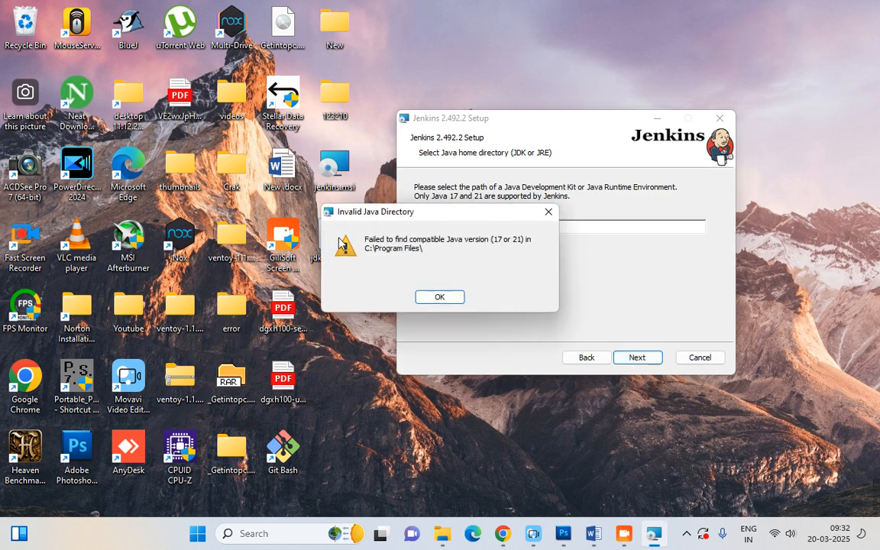
pyautogui.moveTo(437, 212); pyautogui.dragTo(459, 250)
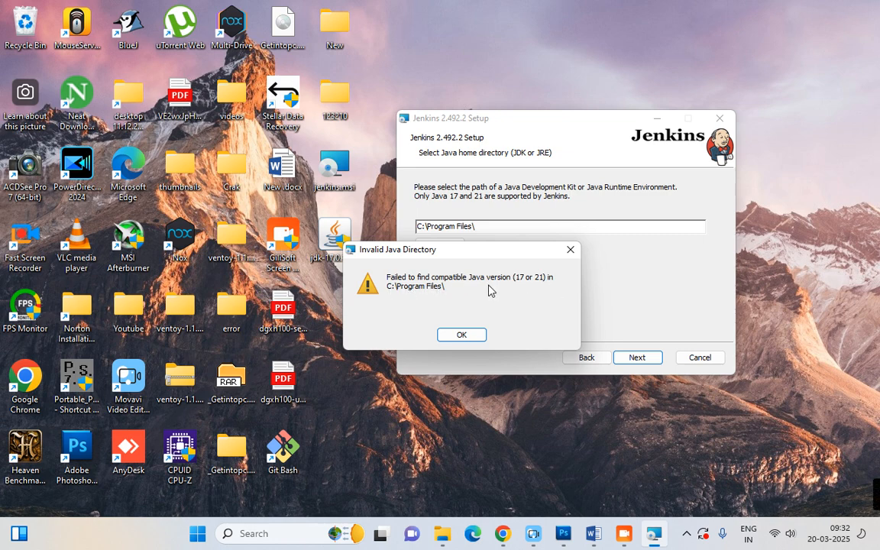
pyautogui.click(461, 334)
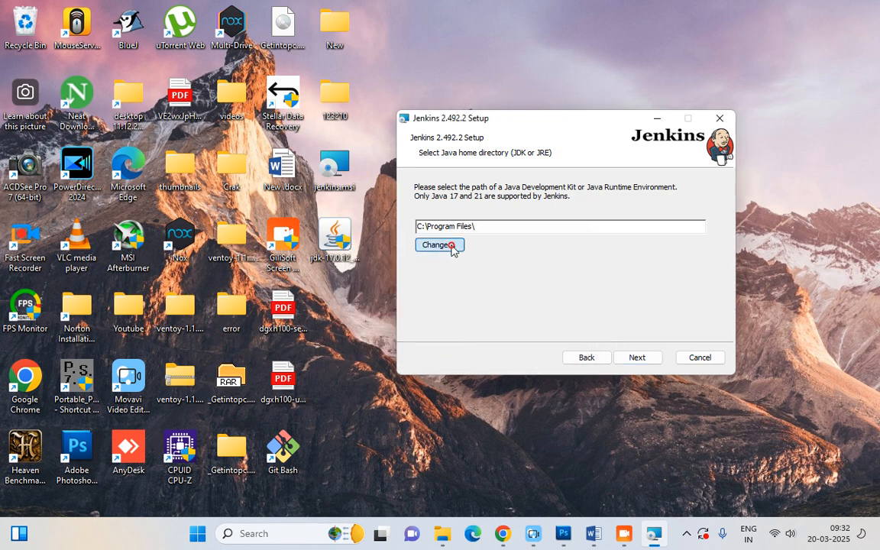
# Set the Java home directory to C:\Program Files\Java\jdk-17\
pyautogui.click(451, 245)
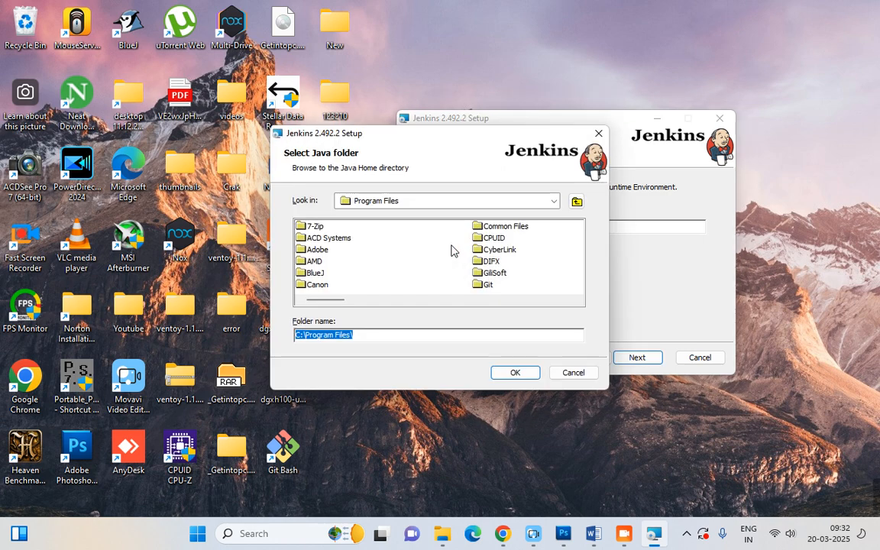
pyautogui.click(578, 301)
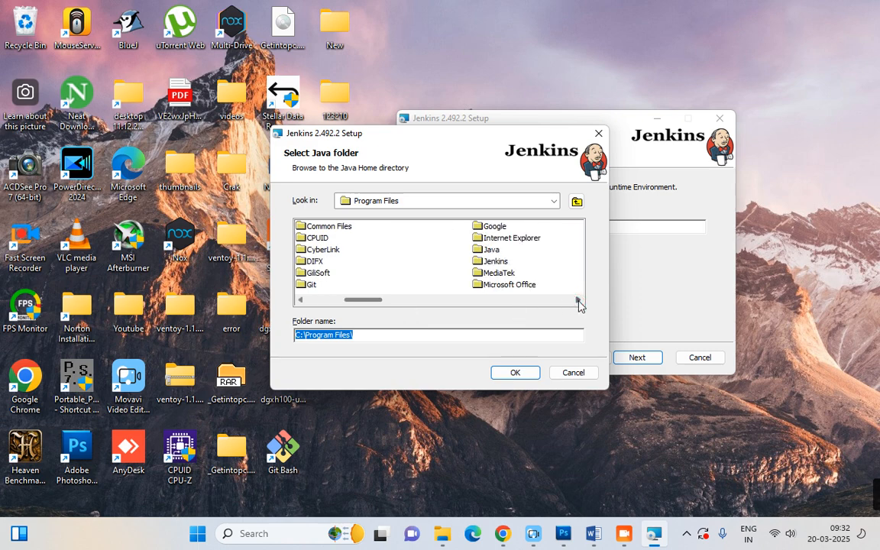
pyautogui.doubleClick(491, 252)
pyautogui.click(326, 231)
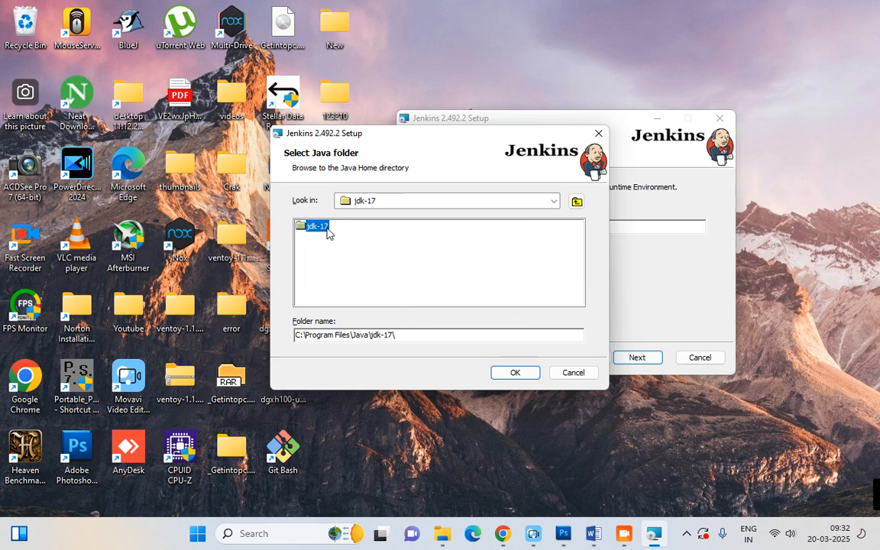
pyautogui.doubleClick(326, 231)
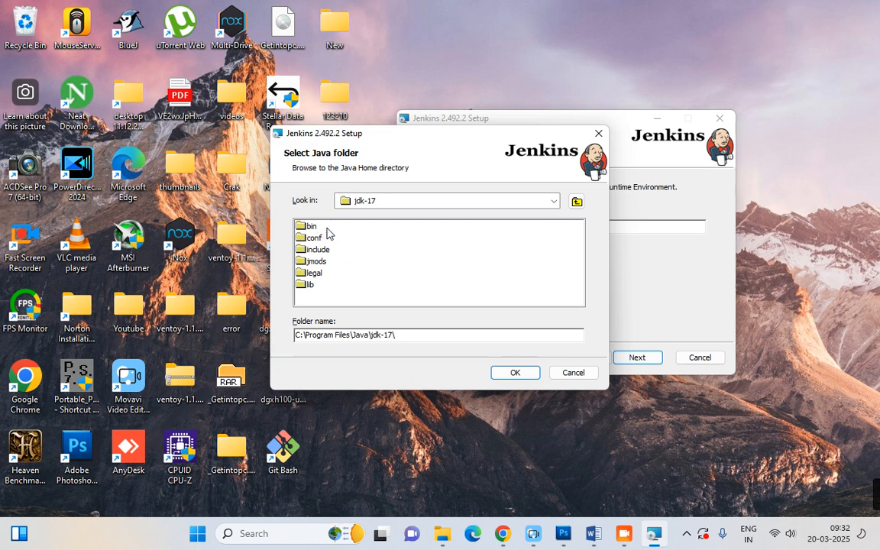
pyautogui.click(524, 373)
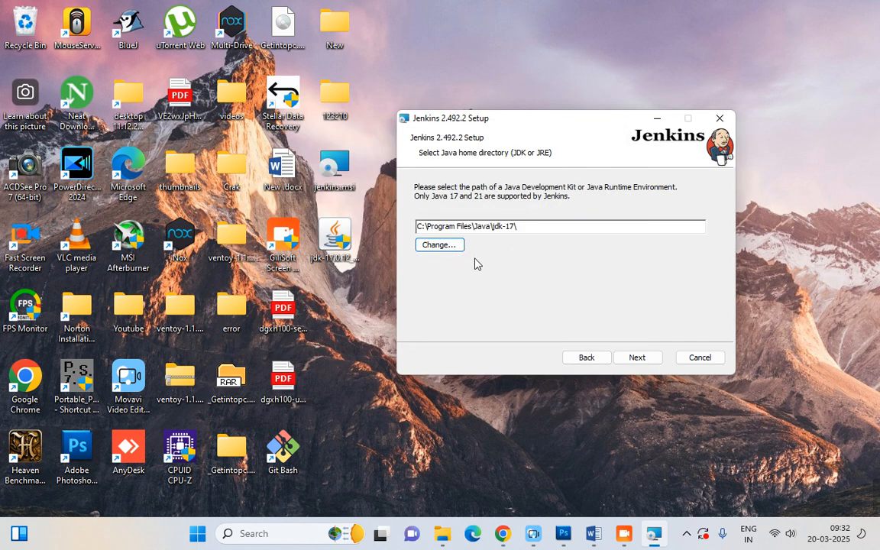
# Accept the Java home directory and the default Custom Setup features, and start the Jenkins installation
pyautogui.click(636, 358)
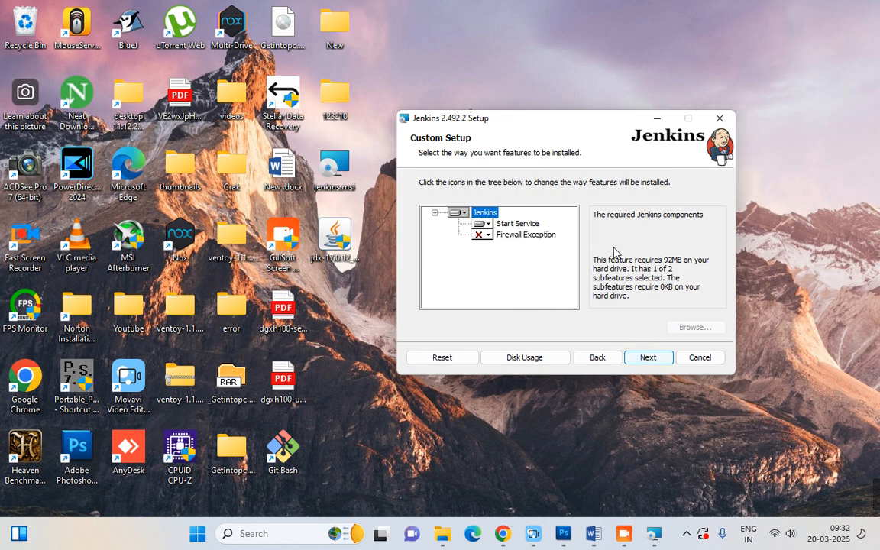
pyautogui.click(648, 358)
pyautogui.click(630, 358)
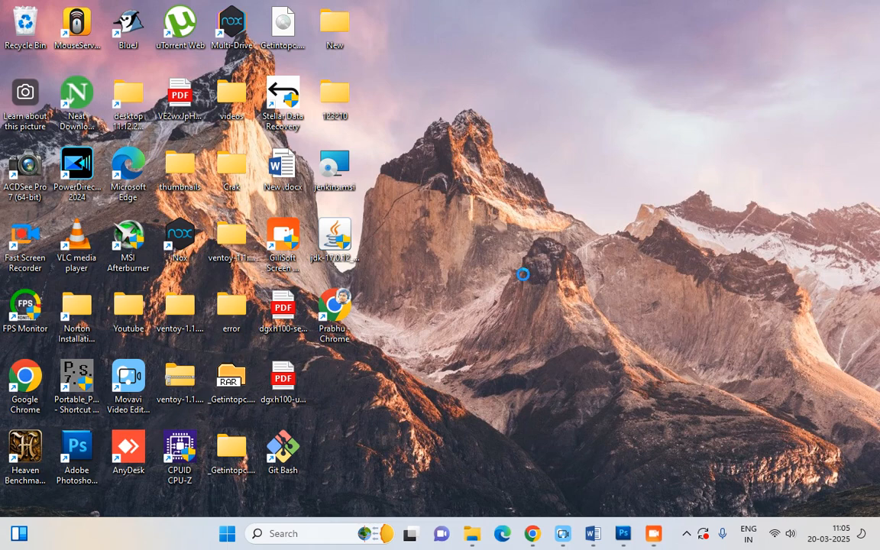
pyautogui.rightClick(424, 184)
pyautogui.click(491, 237)
pyautogui.click(534, 538)
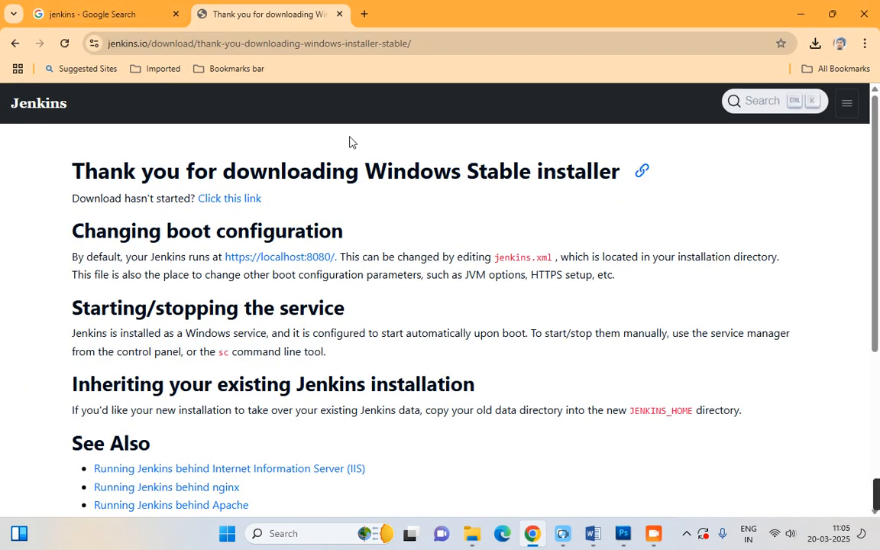
pyautogui.moveTo(71, 170); pyautogui.dragTo(385, 200)
pyautogui.click(384, 203)
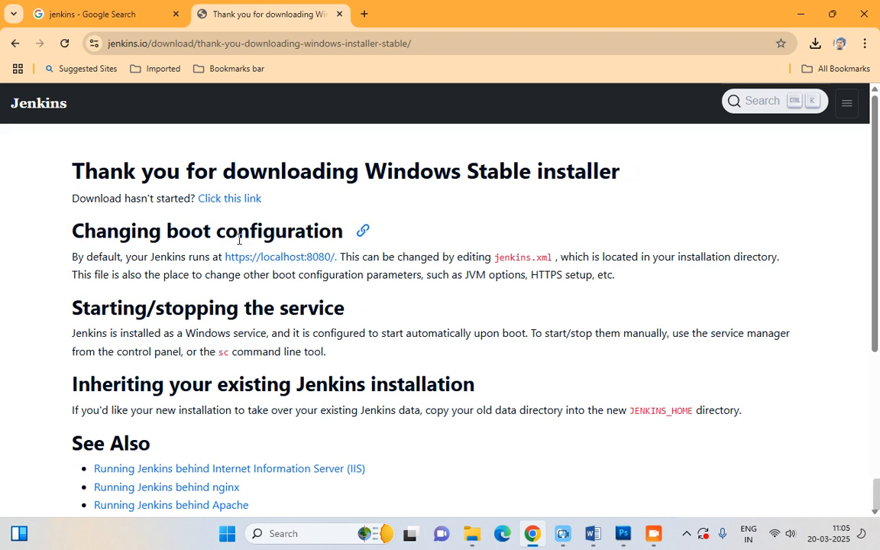
pyautogui.middleClick(308, 263)
pyautogui.click(410, 13)
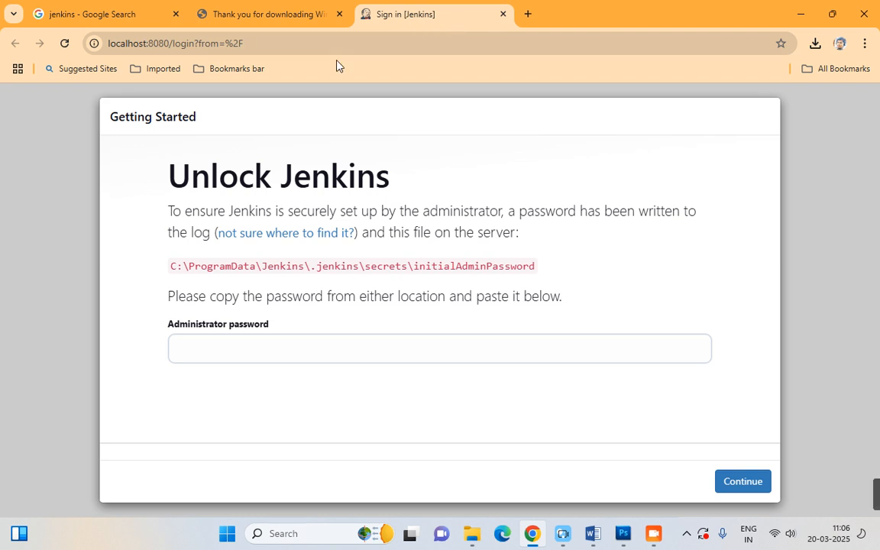
pyautogui.moveTo(122, 116); pyautogui.dragTo(251, 157)
pyautogui.click(204, 171)
pyautogui.moveTo(165, 175); pyautogui.dragTo(424, 194)
pyautogui.click(447, 183)
pyautogui.click(228, 343)
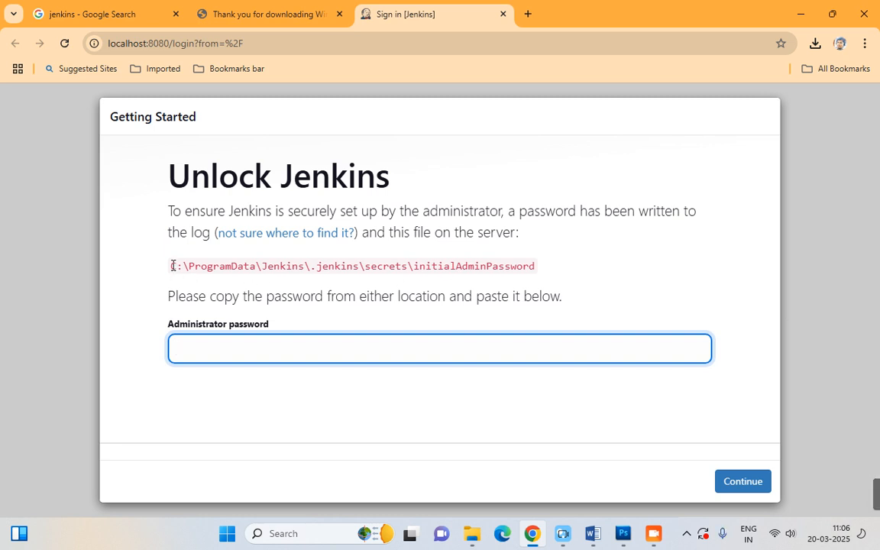
# Copy the path C:\ProgramData\Jenkins\.jenkins\secrets from the Unlock Jenkins page and open that folder through the Windows Run dialog
pyautogui.moveTo(172, 265); pyautogui.dragTo(409, 267)
pyautogui.rightClick(400, 267)
pyautogui.click(416, 282)
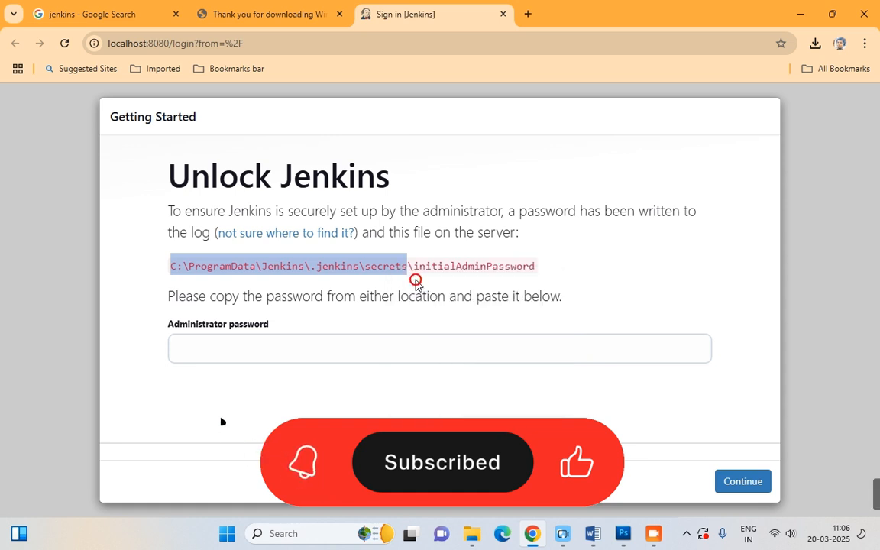
pyautogui.press('super+r')
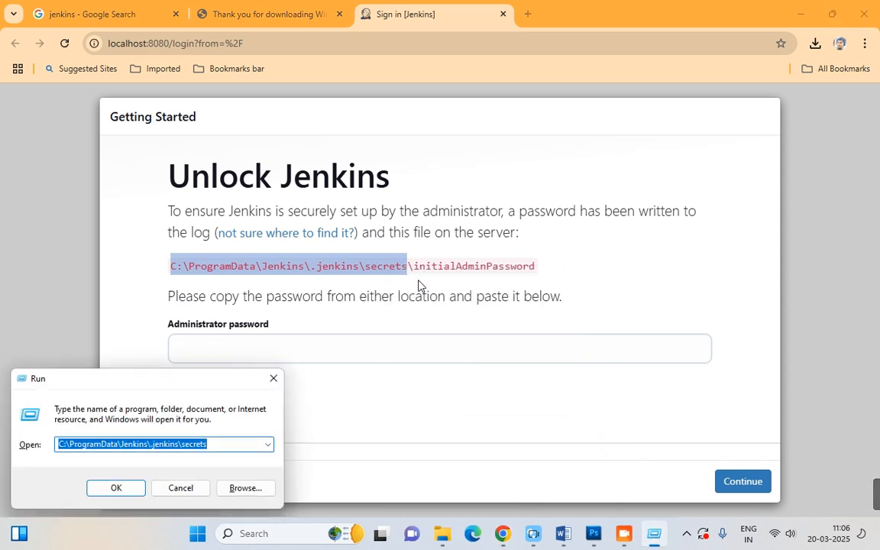
pyautogui.hotkey('ctrl', 'v')
pyautogui.press('Return')
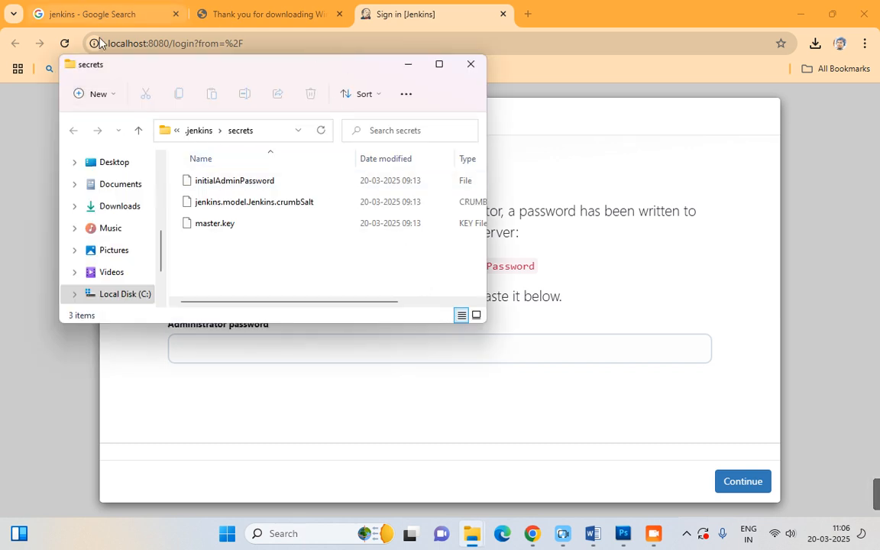
pyautogui.moveTo(150, 61); pyautogui.dragTo(303, 79)
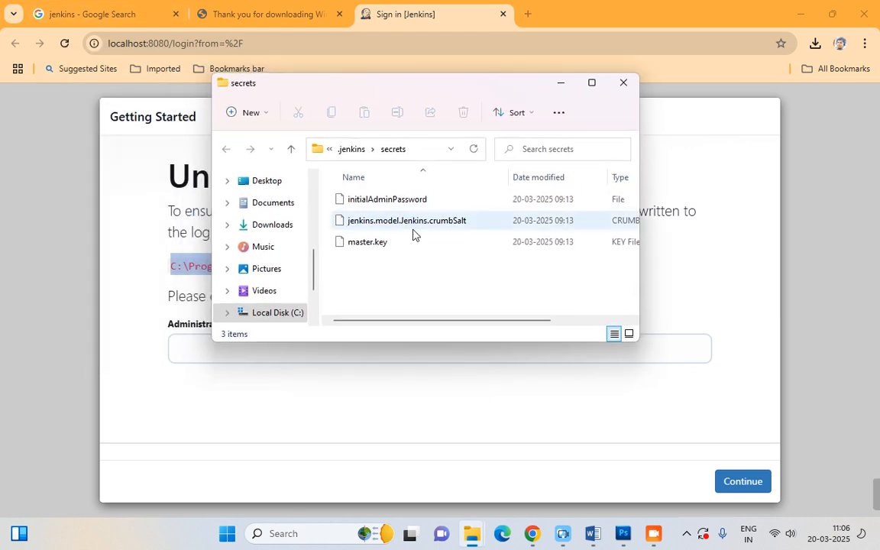
# Open the initialAdminPassword file in Notepad, copy the password it contains, and close Notepad and the secrets folder
pyautogui.click(400, 203)
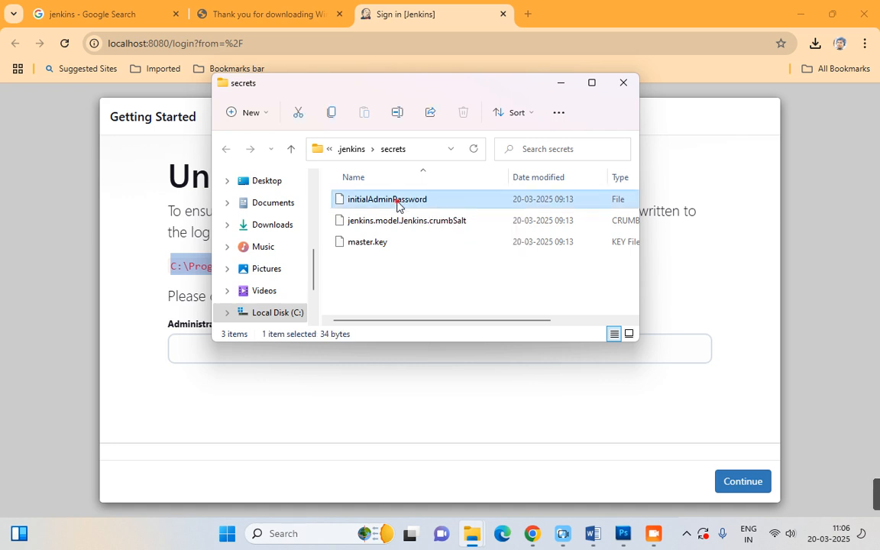
pyautogui.rightClick(406, 205)
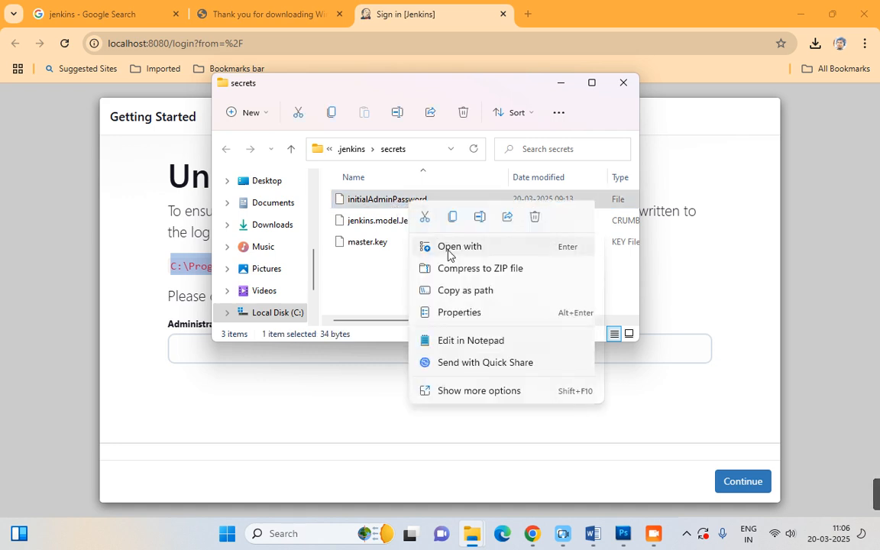
pyautogui.click(467, 342)
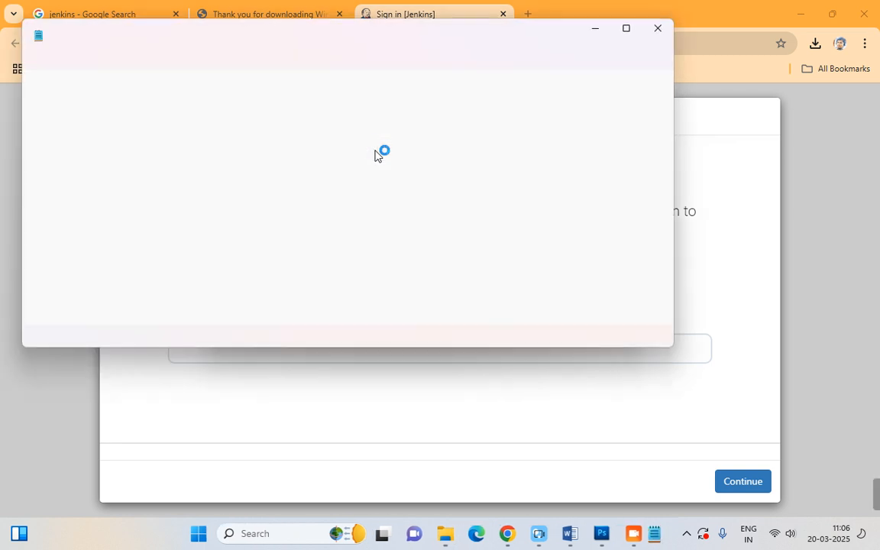
pyautogui.click(165, 90)
pyautogui.doubleClick(165, 90)
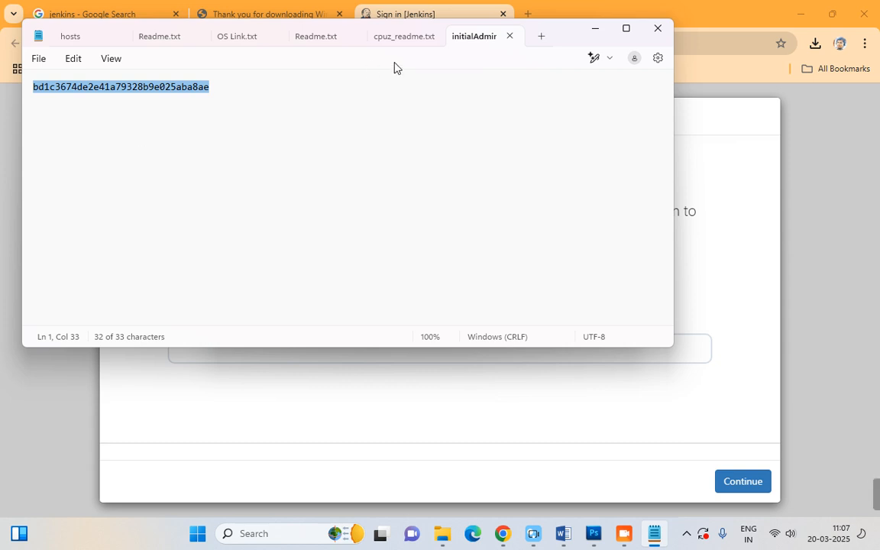
pyautogui.click(657, 28)
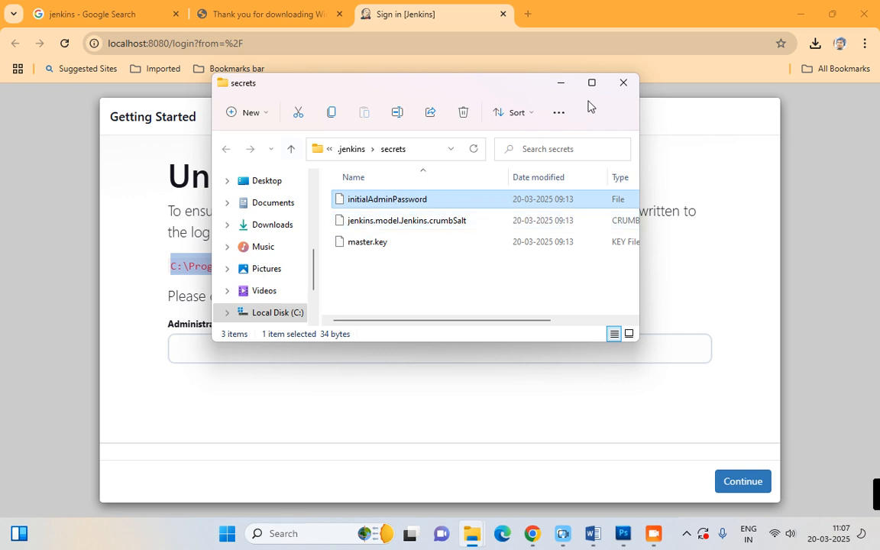
pyautogui.click(630, 90)
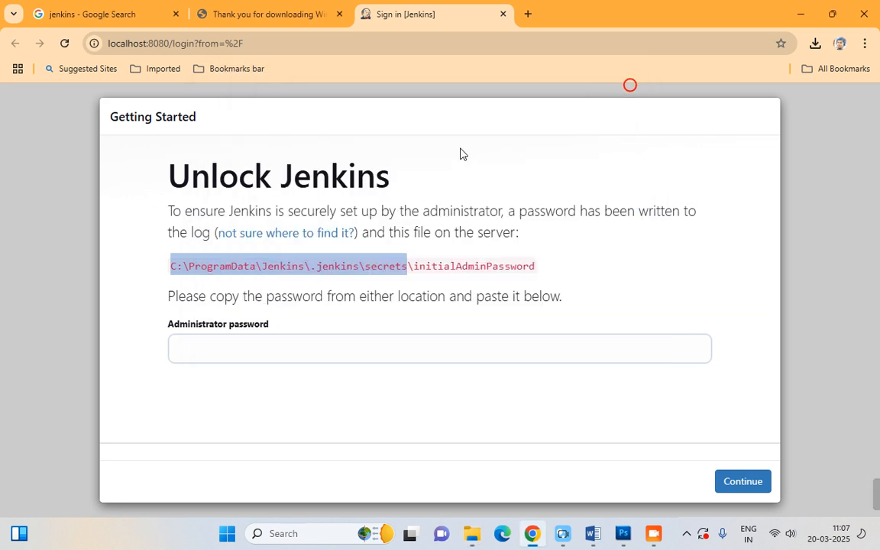
# Paste the initial admin password into the Administrator password field and continue to unlock Jenkins
pyautogui.click(270, 344)
pyautogui.hotkey('ctrl', 'v')
pyautogui.click(738, 481)
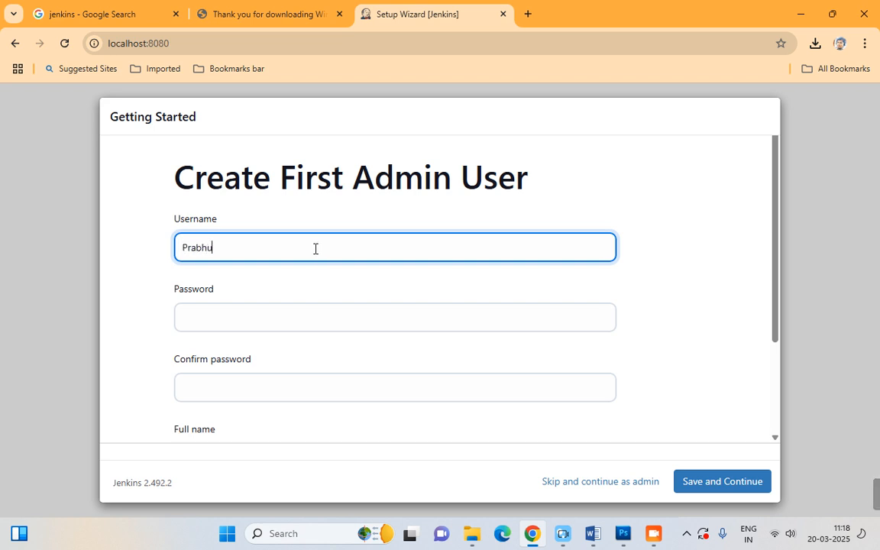
# Fill in the first admin user's password, password confirmation, full name and e-mail address, and save the account
pyautogui.press('Tab')
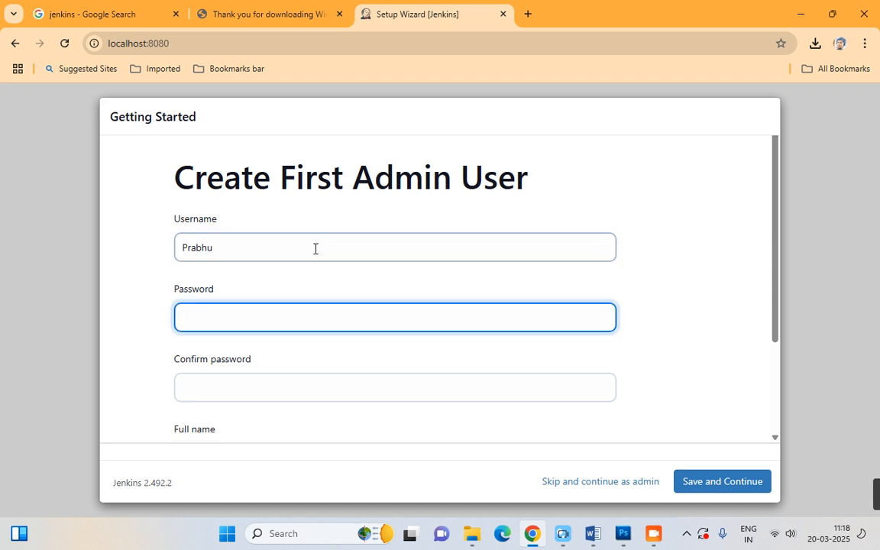
pyautogui.write('••')
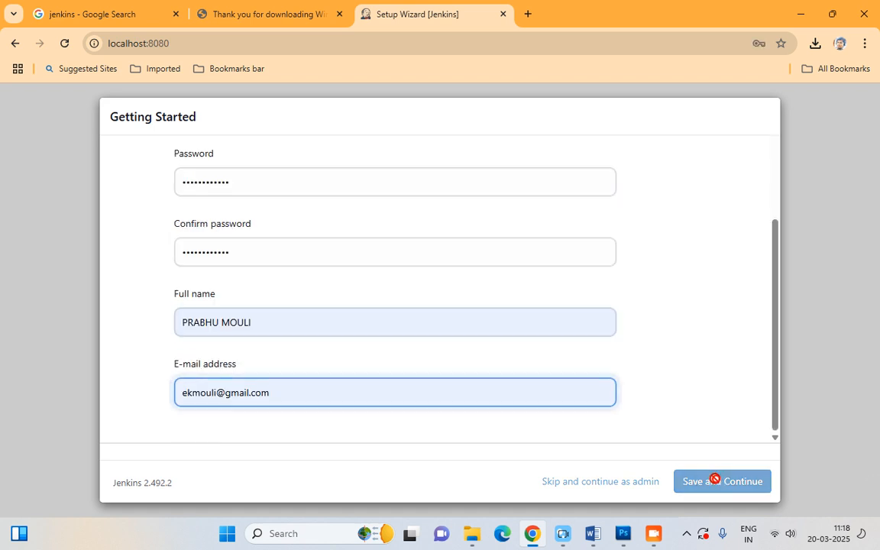
pyautogui.click(706, 479)
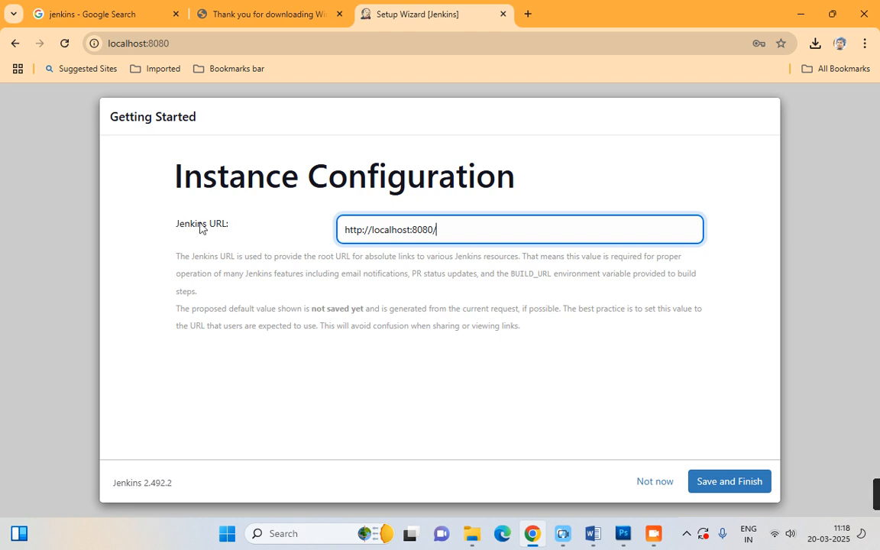
pyautogui.click(734, 486)
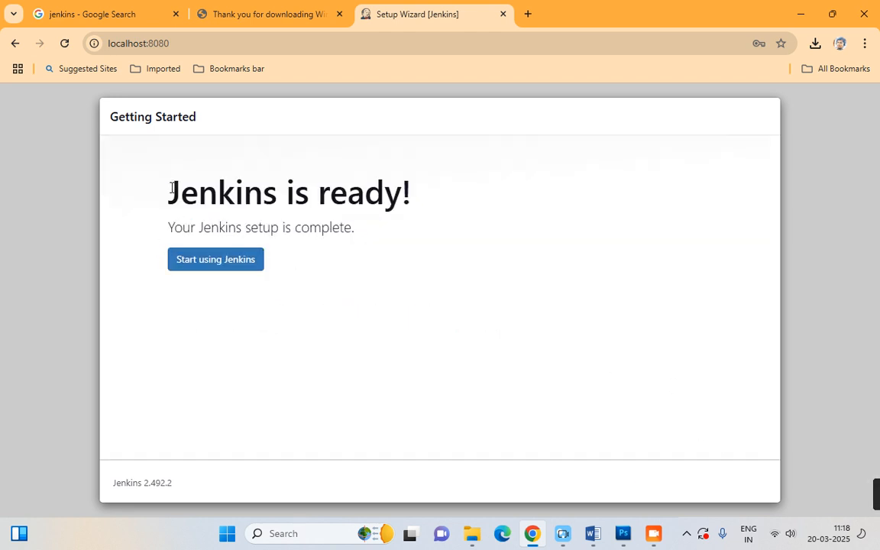
pyautogui.moveTo(171, 188); pyautogui.dragTo(479, 199)
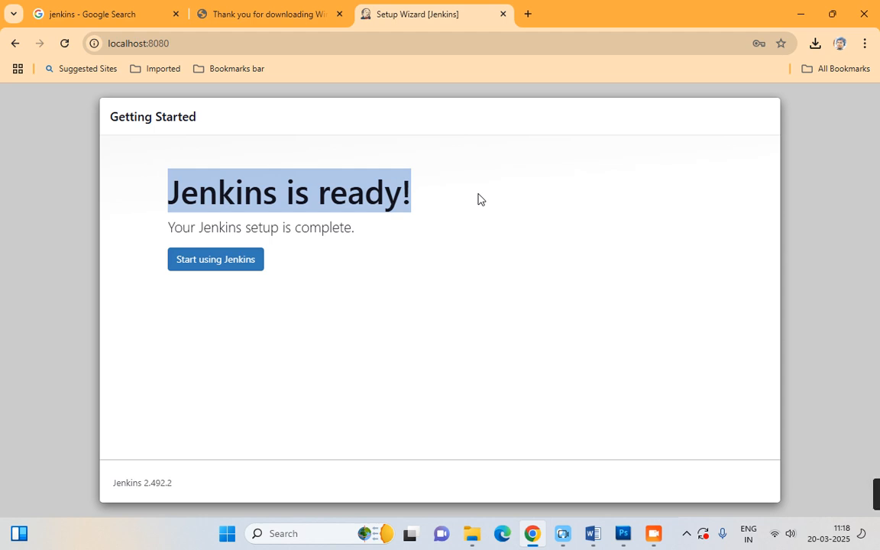
pyautogui.click(246, 262)
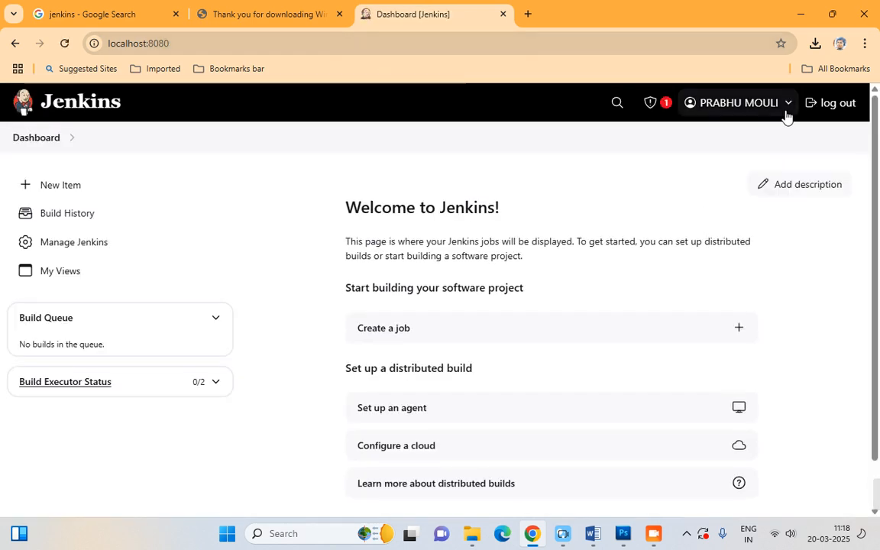
pyautogui.moveTo(780, 108)
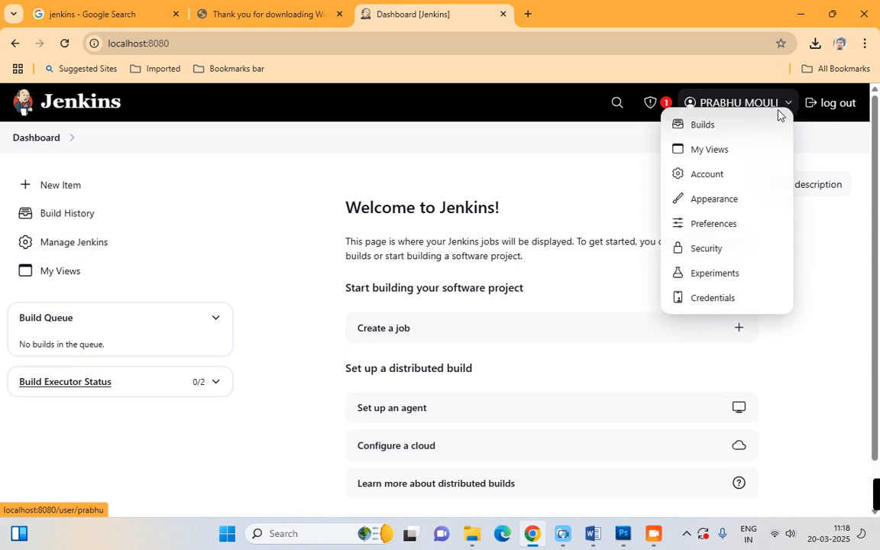
pyautogui.click(202, 184)
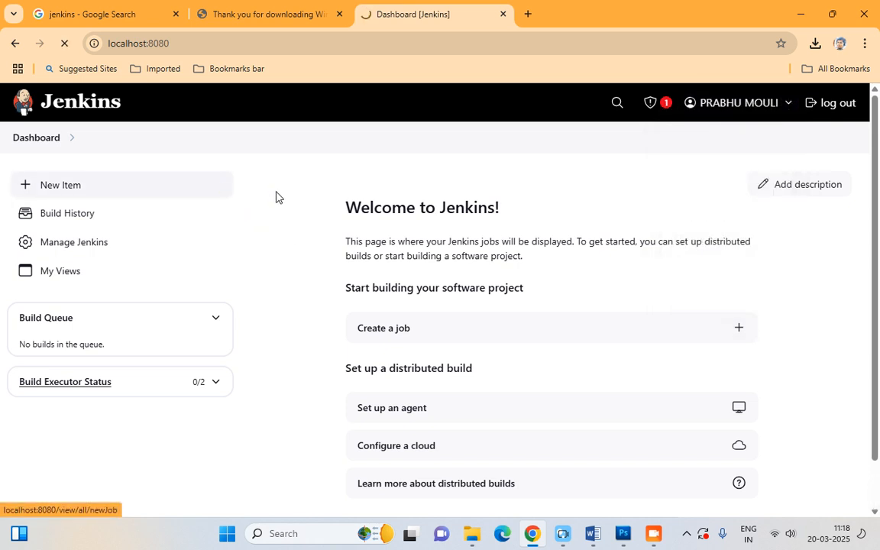
pyautogui.click(15, 44)
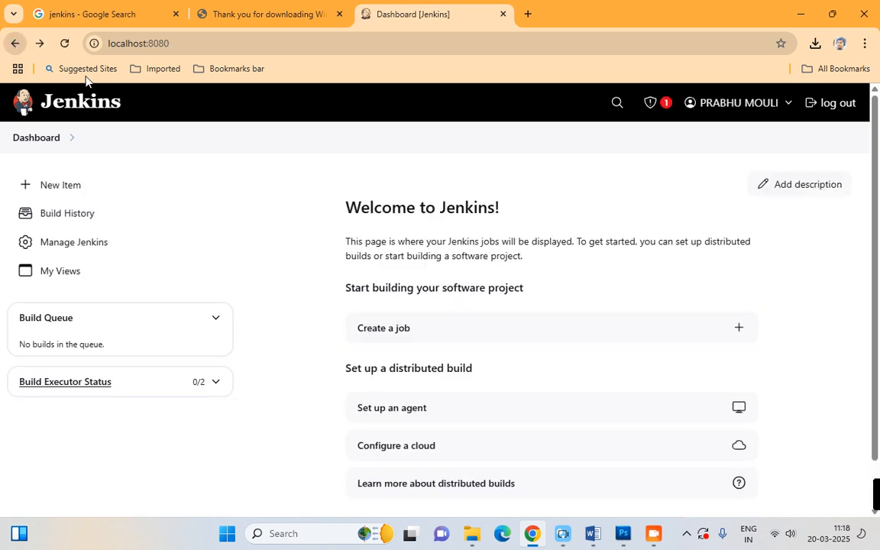
pyautogui.scroll(-1, 547, 265)
pyautogui.scroll(1, 547, 265)
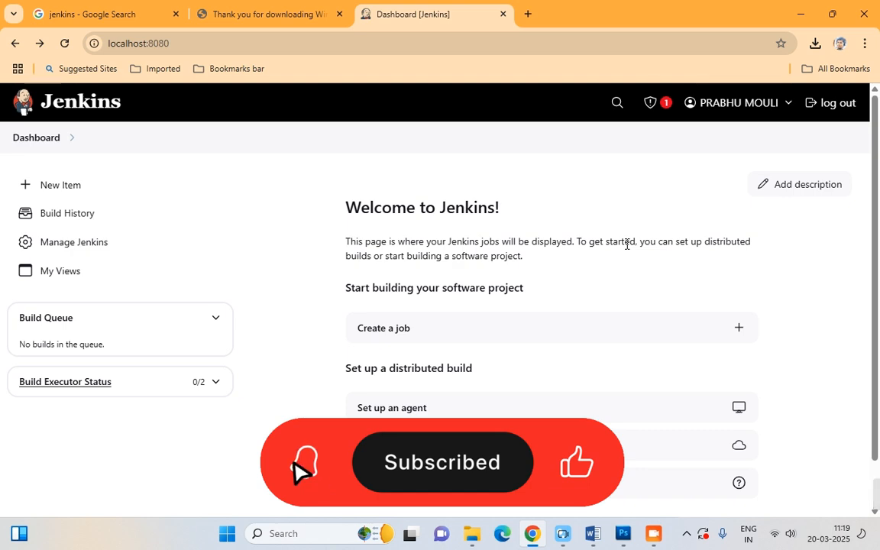
pyautogui.click(687, 534)
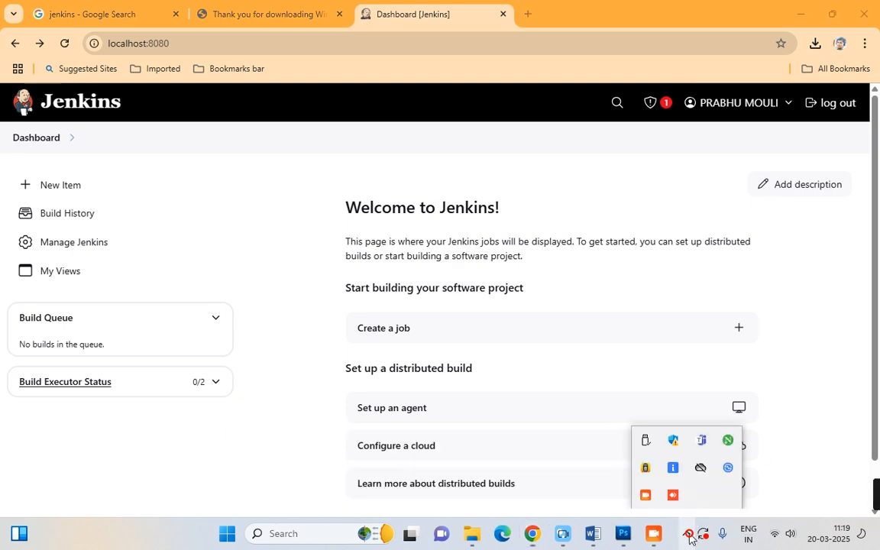